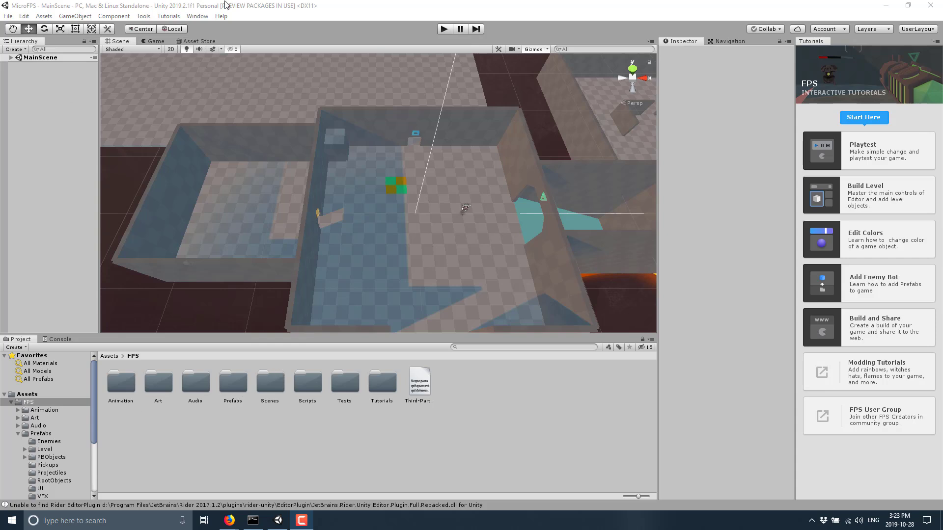
Leave the Asset Store view and open MainScene from the Scenes folder in the Scene view.
left_click(195, 41)
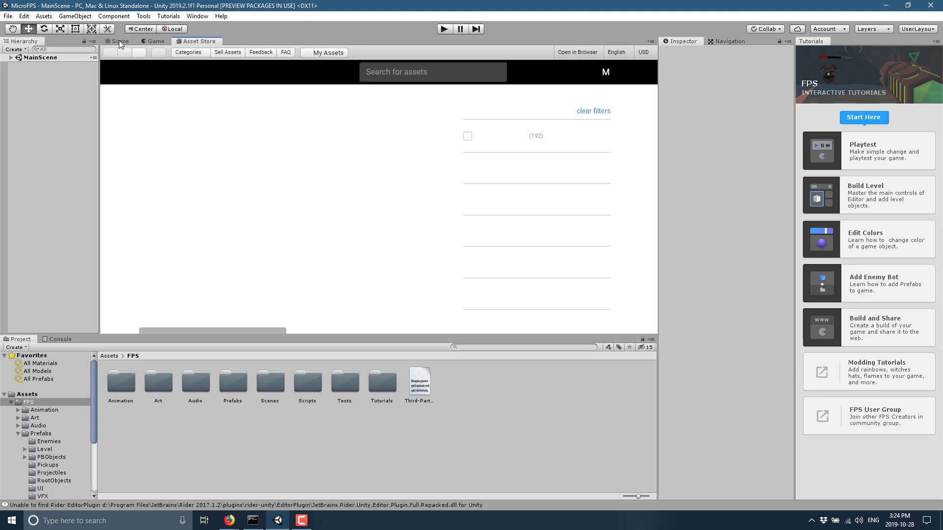
left_click(119, 41)
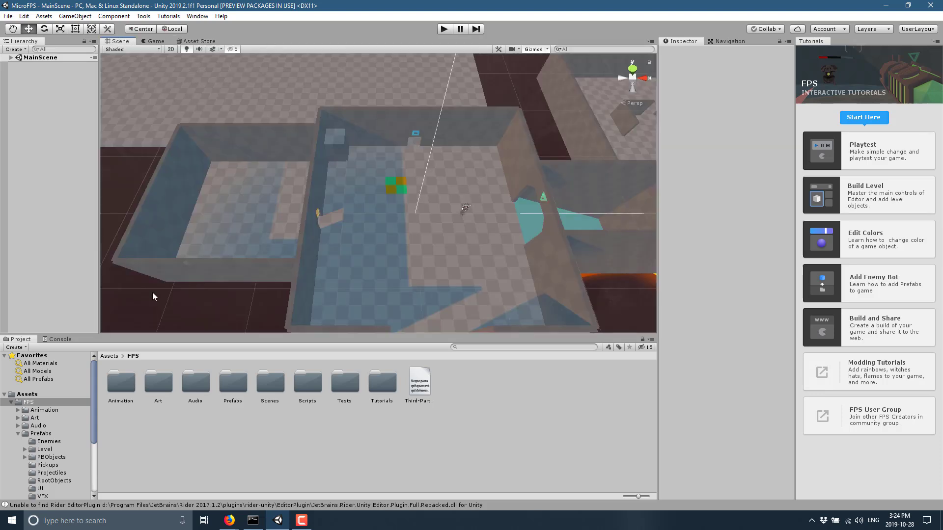
double_click(269, 383)
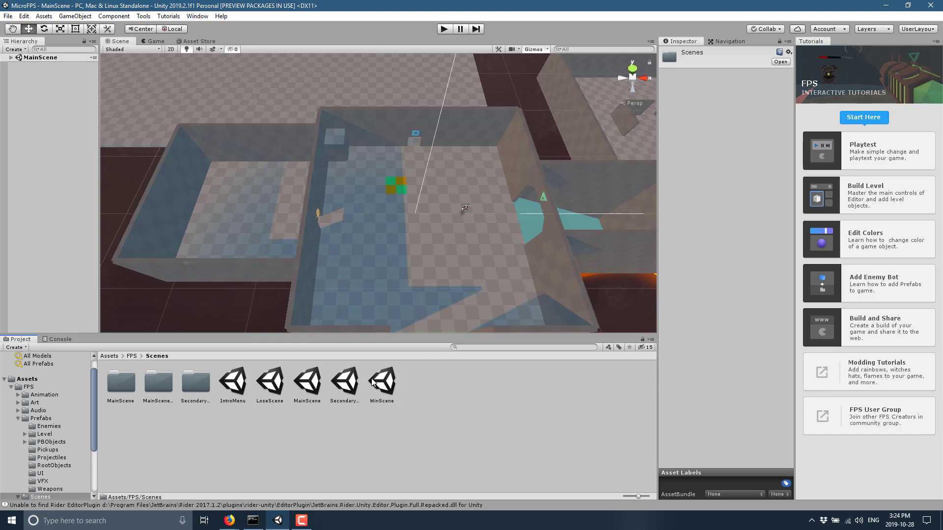
double_click(307, 385)
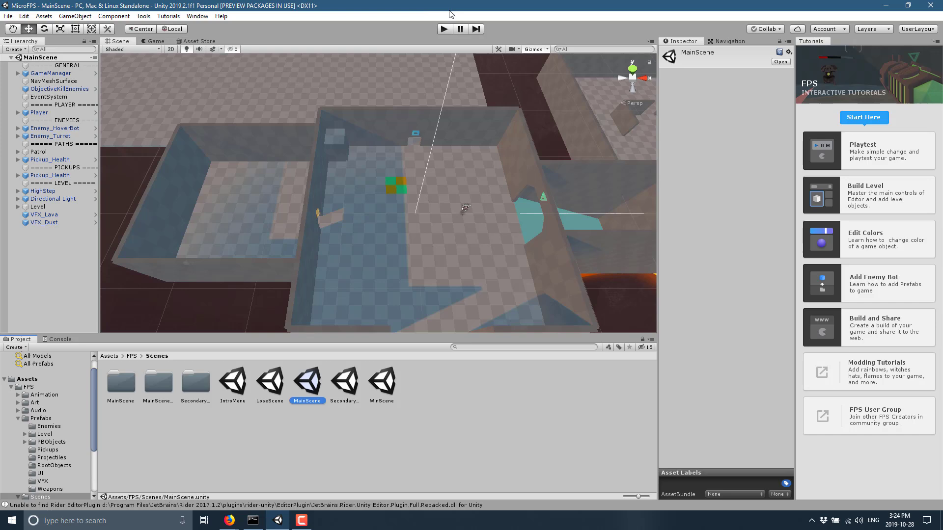
Playtest MainScene, walking forward and shooting the enemies and the turret until You WIN appears.
left_click(442, 29)
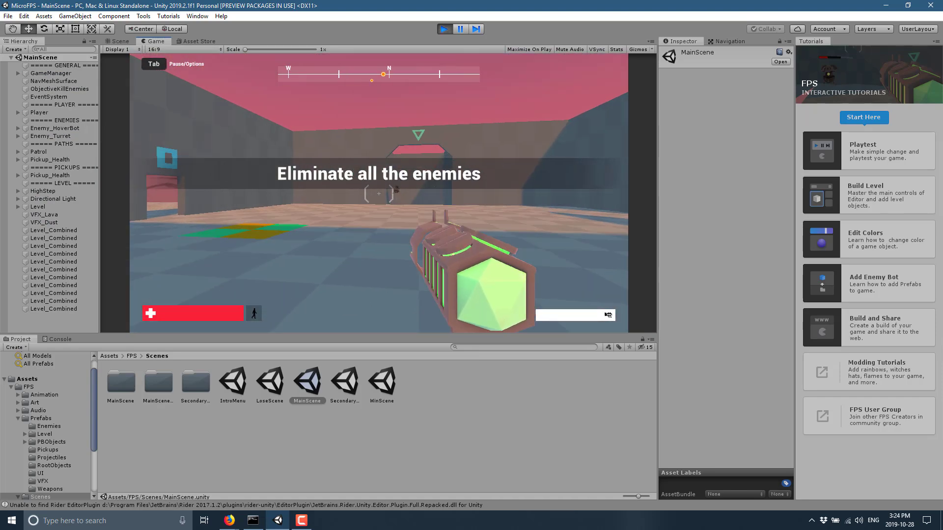
left_click(378, 194)
left_click(379, 194)
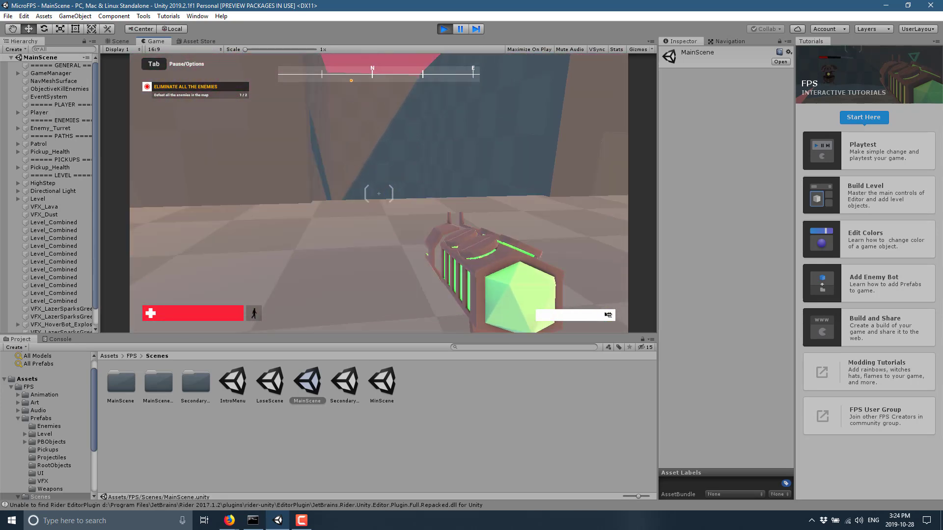
key("w")
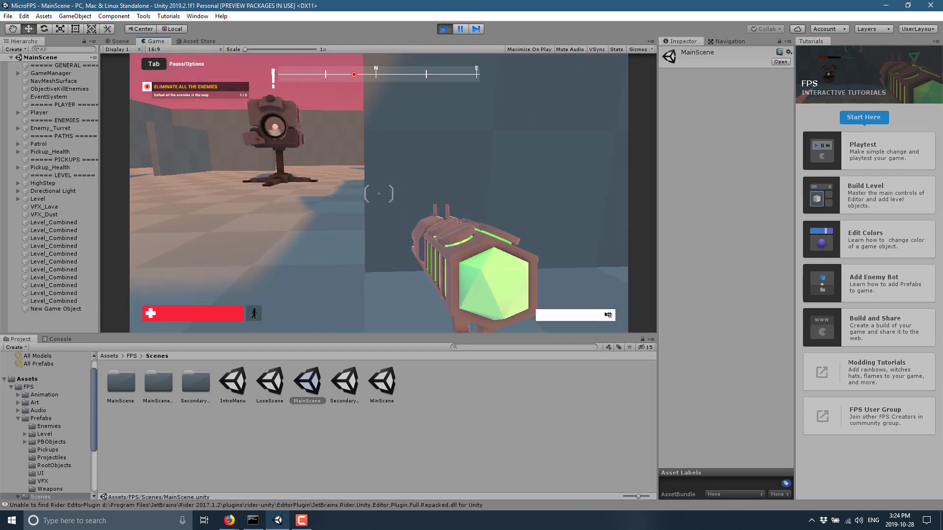
left_click(379, 194)
left_click(379, 194)
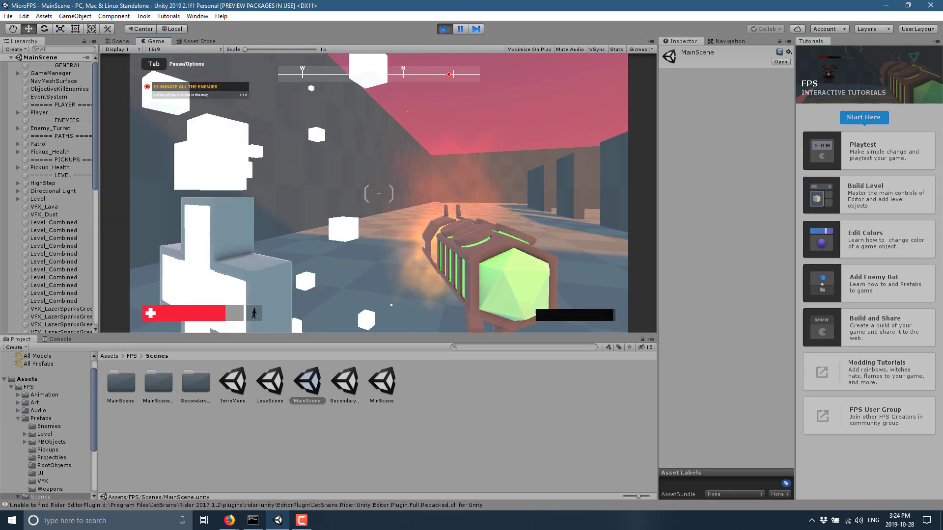
left_click(379, 194)
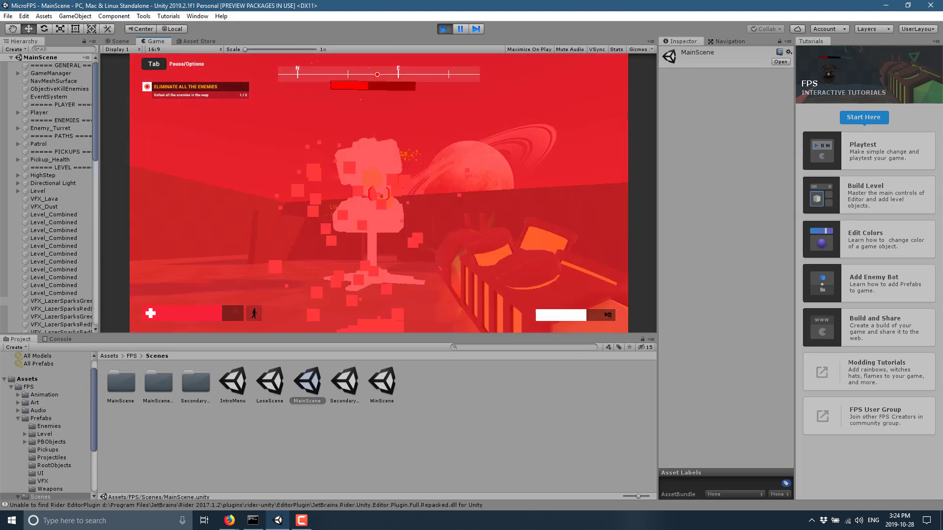
left_click(379, 194)
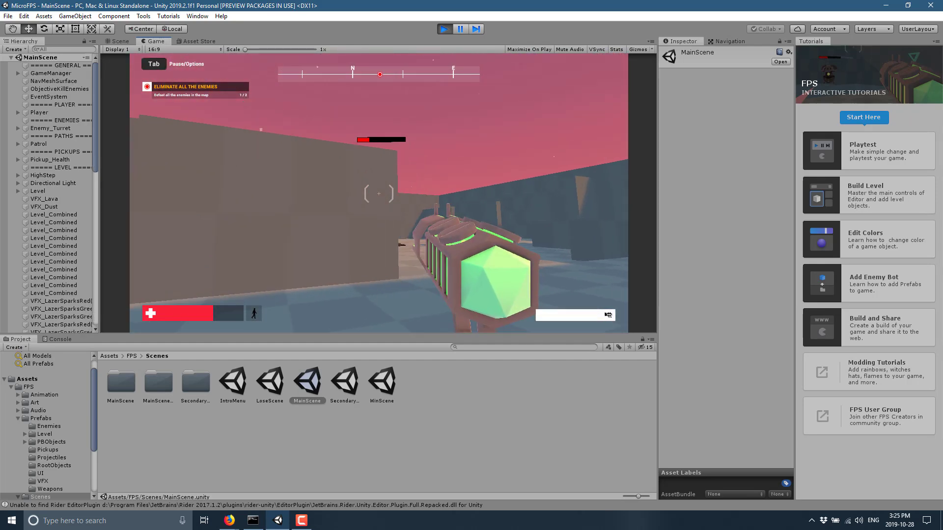
left_click(379, 194)
left_click(379, 194)
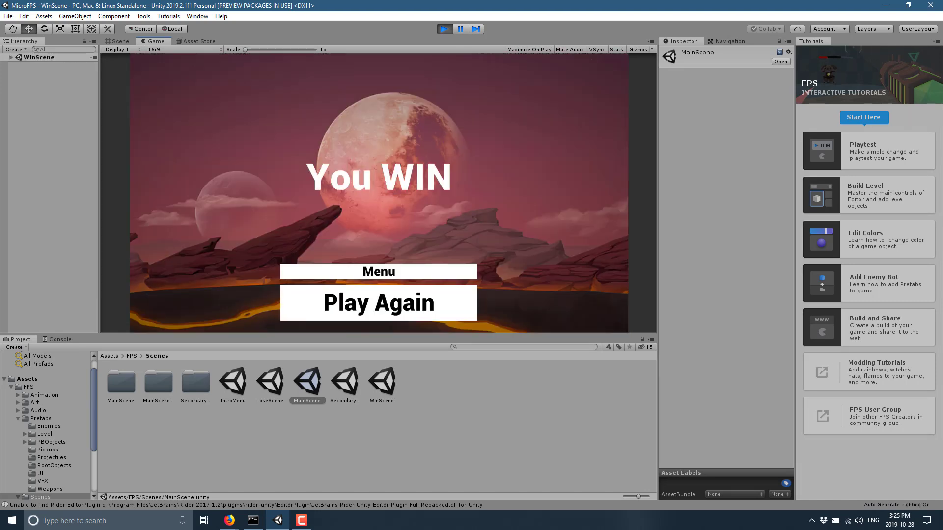
Stop the playtest, open the IntroMenu scene and orbit to face its menu canvas.
left_click(233, 383)
key("ctrl+p")
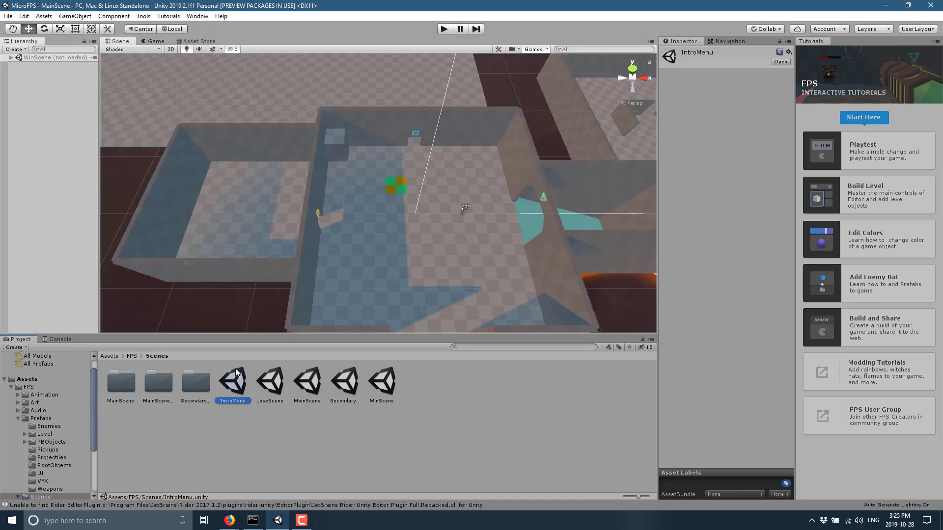
double_click(232, 383)
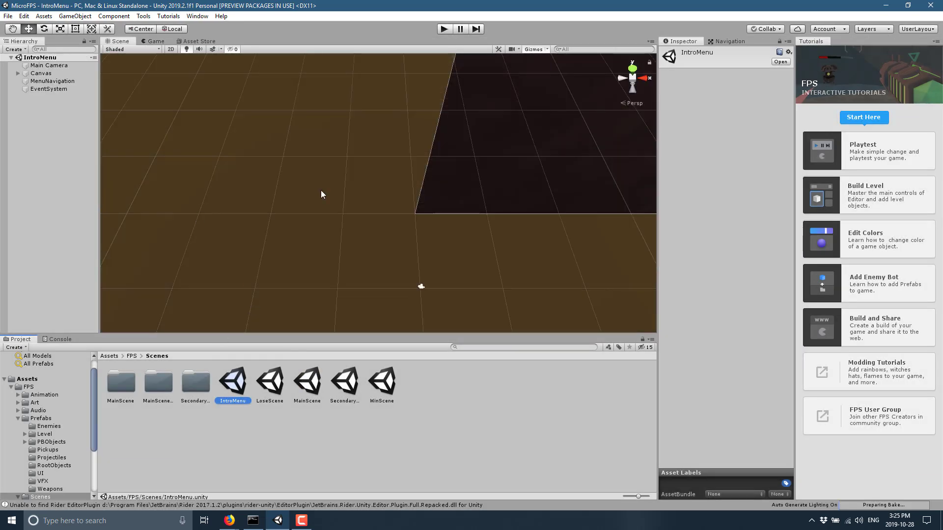
left_click(508, 253)
right_click_drag(536, 232, 492, 245)
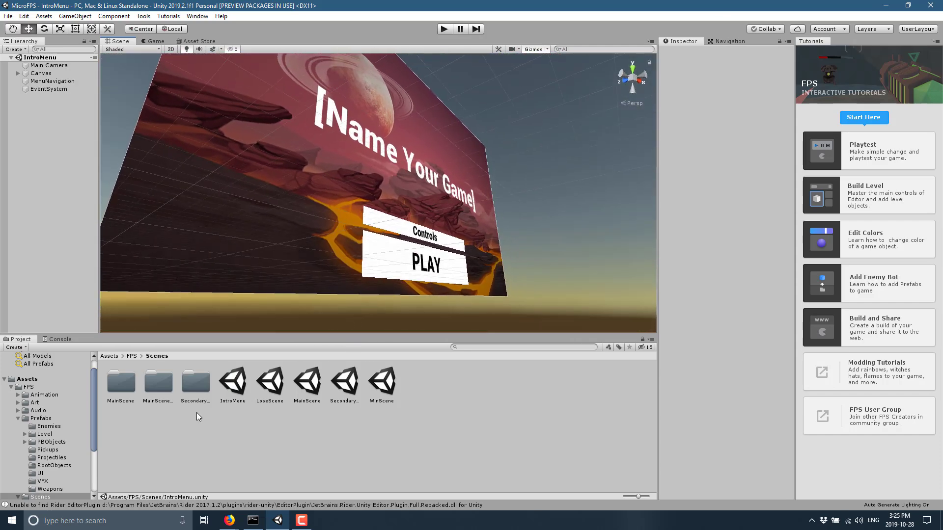
Open LoseScene, then WinScene to view its You WIN canvas.
left_click(261, 382)
double_click(262, 382)
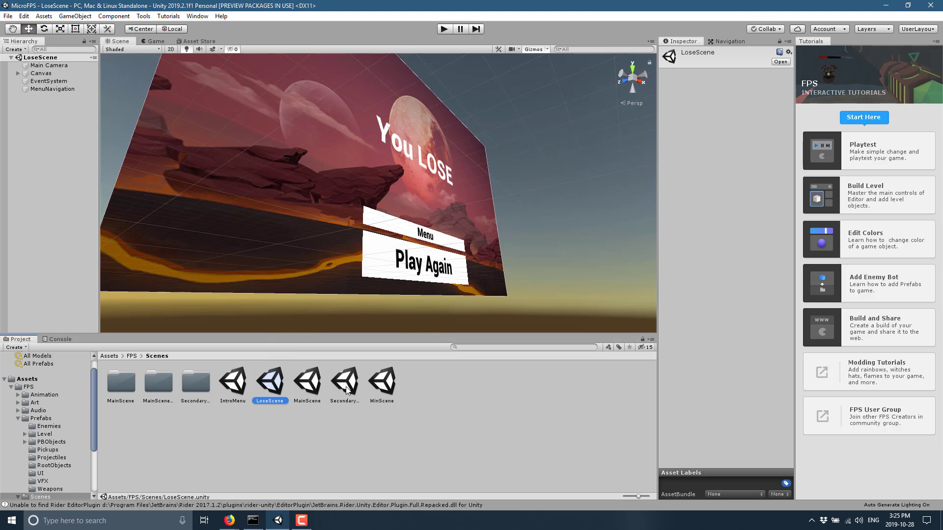
double_click(381, 383)
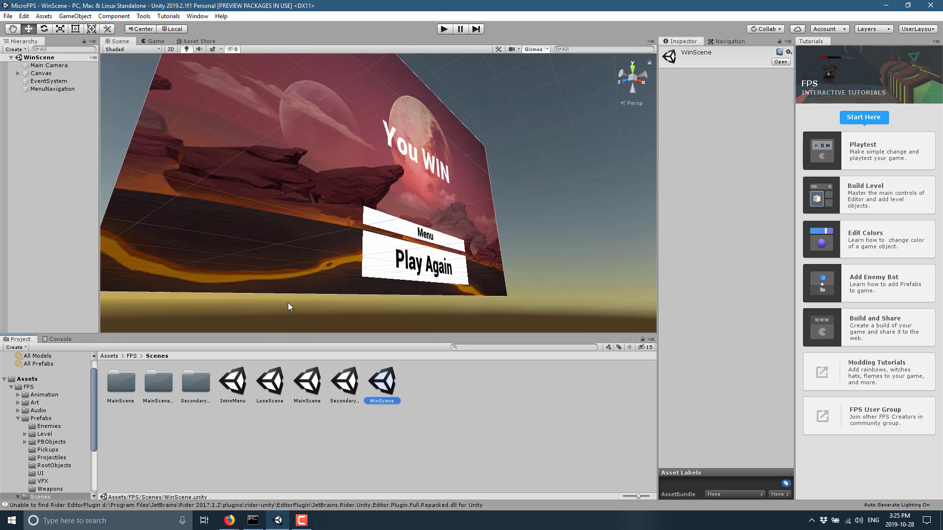
scroll(55, 426, "down", 5)
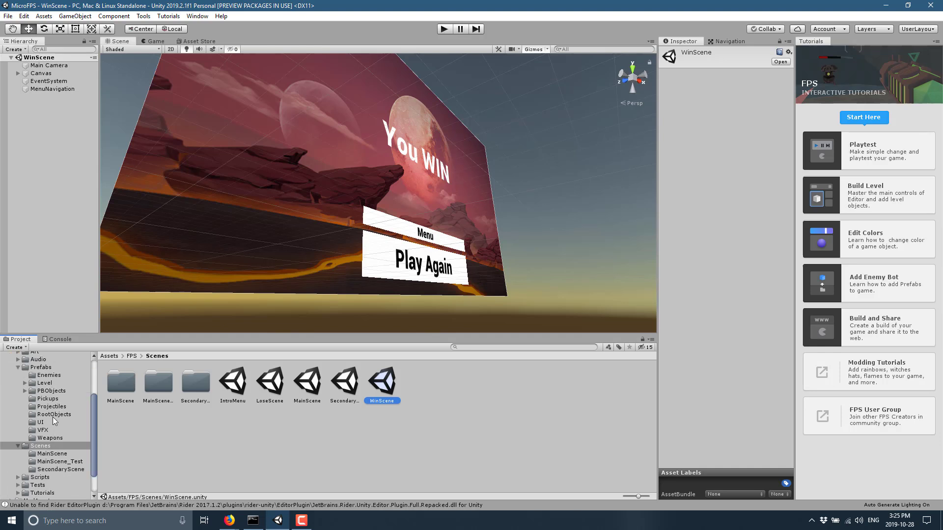
Open the Enemy_Turret prefab from Prefabs > Enemies, orbit close around it, then list the Scripts folder.
left_click(47, 376)
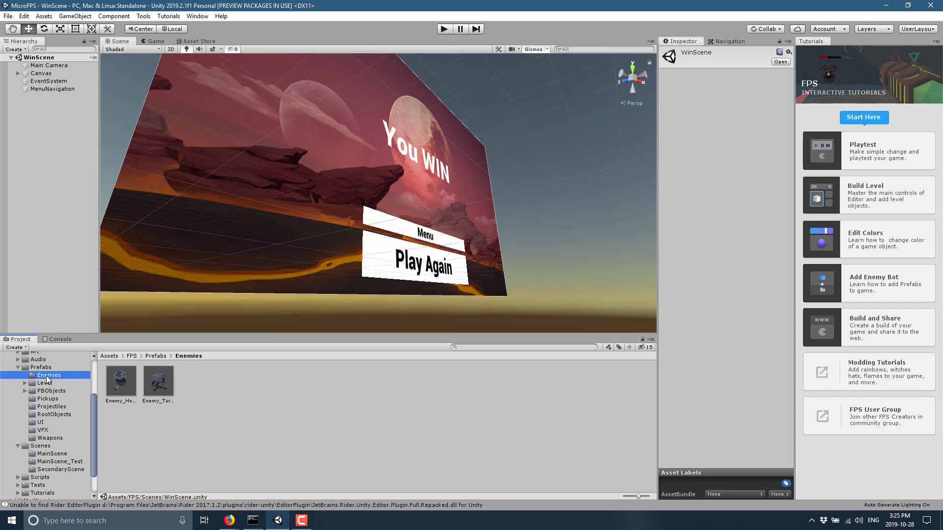
double_click(167, 387)
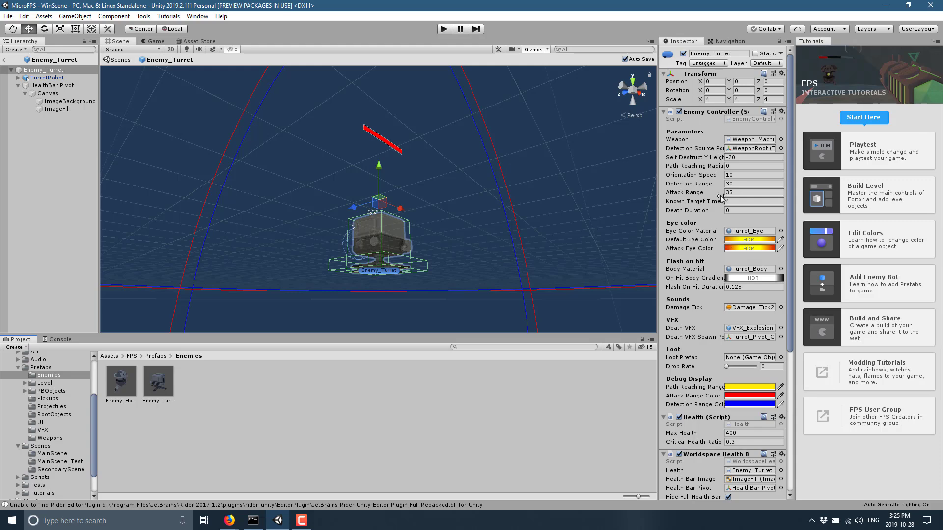
scroll(718, 210, "down", 5)
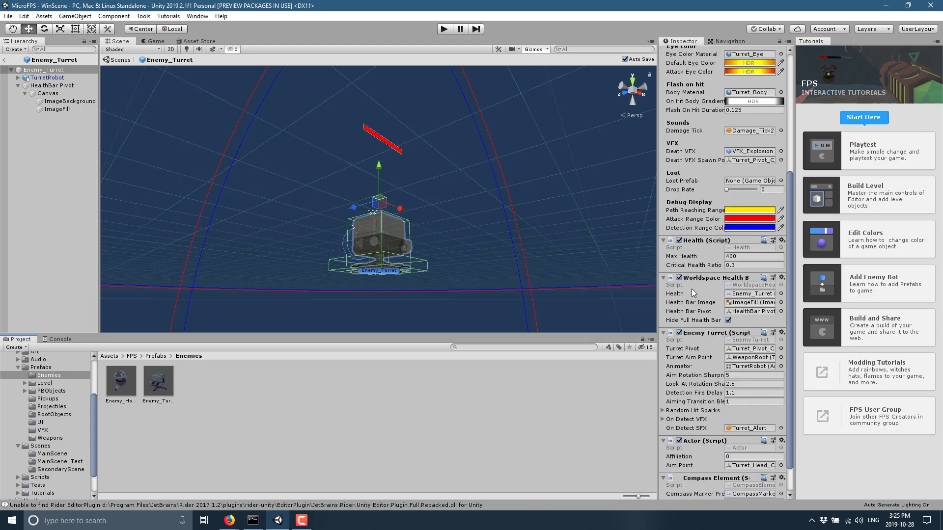
scroll(691, 265, "down", 1)
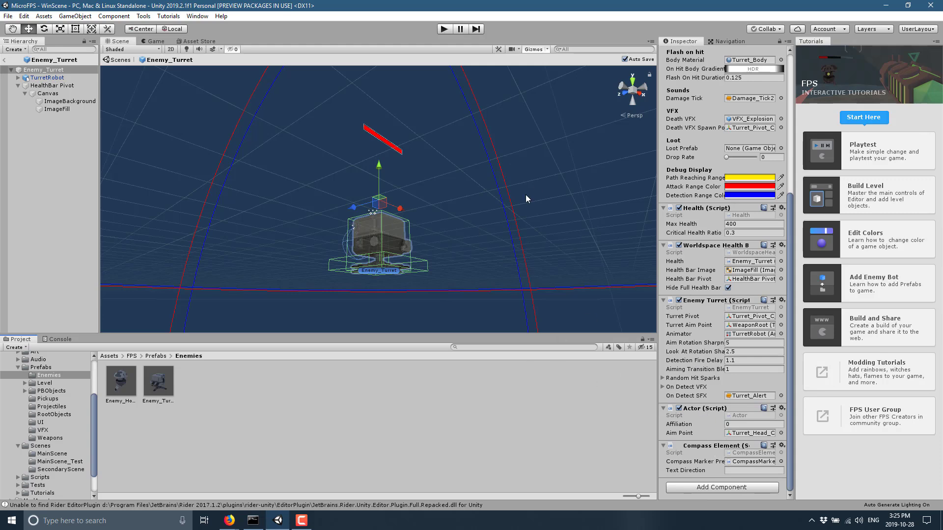
left_click_drag(364, 304, 550, 301, "alt")
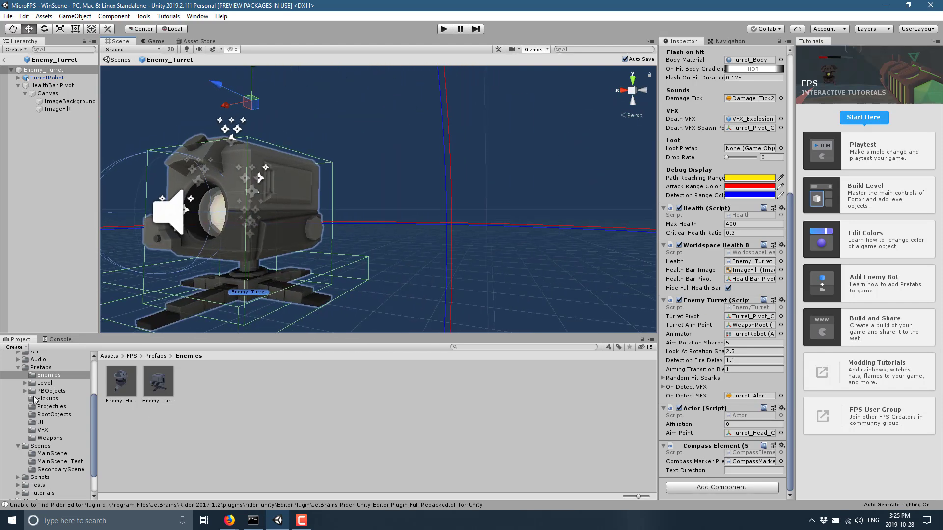
left_click(34, 477)
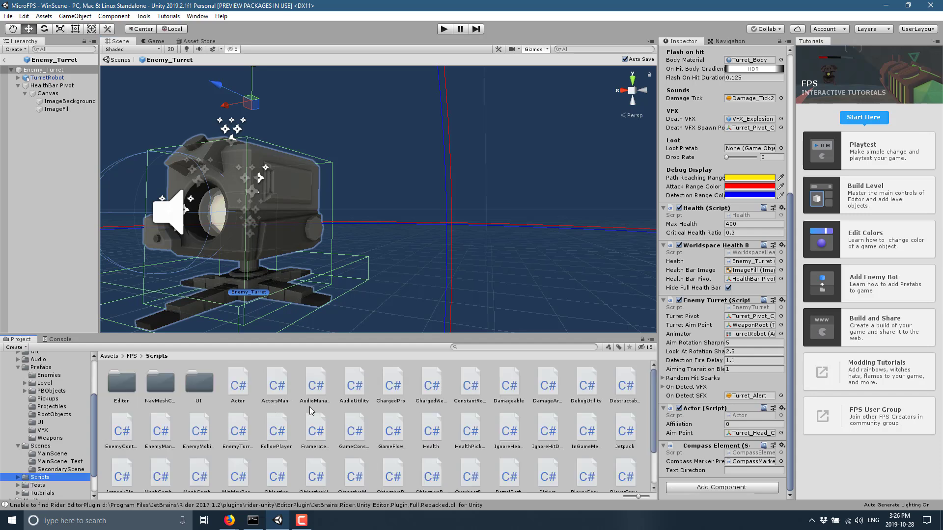
Show the Navigation panel instead of the Inspector, then orbit, zoom and pan around the turret.
scroll(543, 434, "down", 1)
scroll(543, 433, "up", 1)
left_click(729, 41)
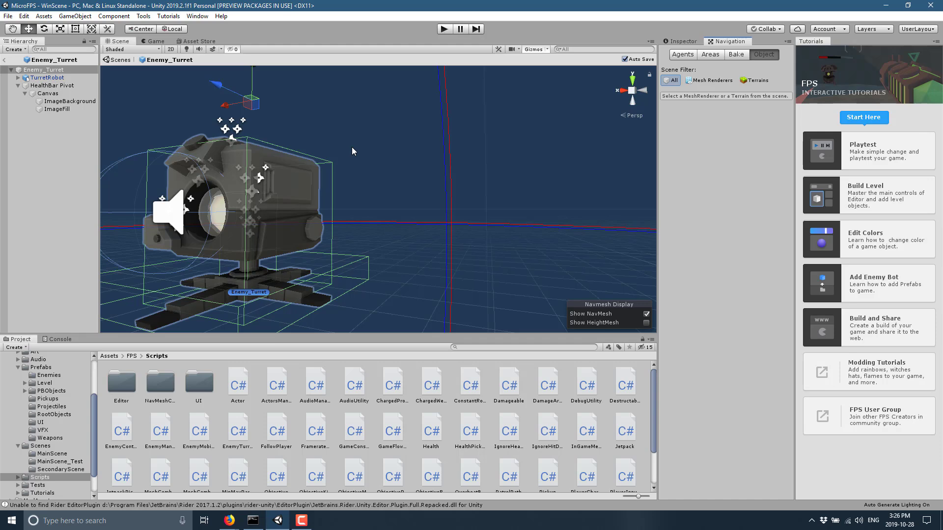
left_click_drag(352, 149, 704, 232, "alt")
scroll(585, 214, "up", 5)
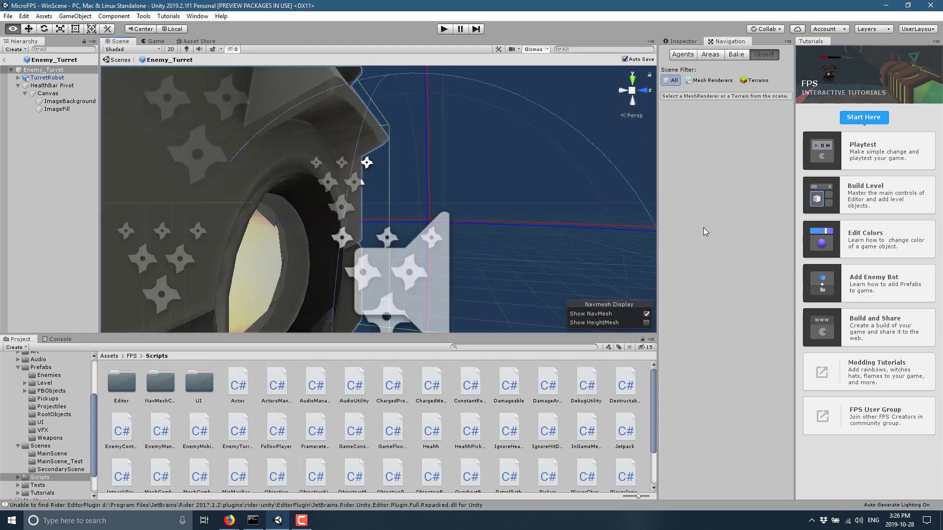
key("f")
left_click_drag(540, 221, 653, 258, "alt")
scroll(415, 228, "up", 5)
scroll(654, 258, "down", 5)
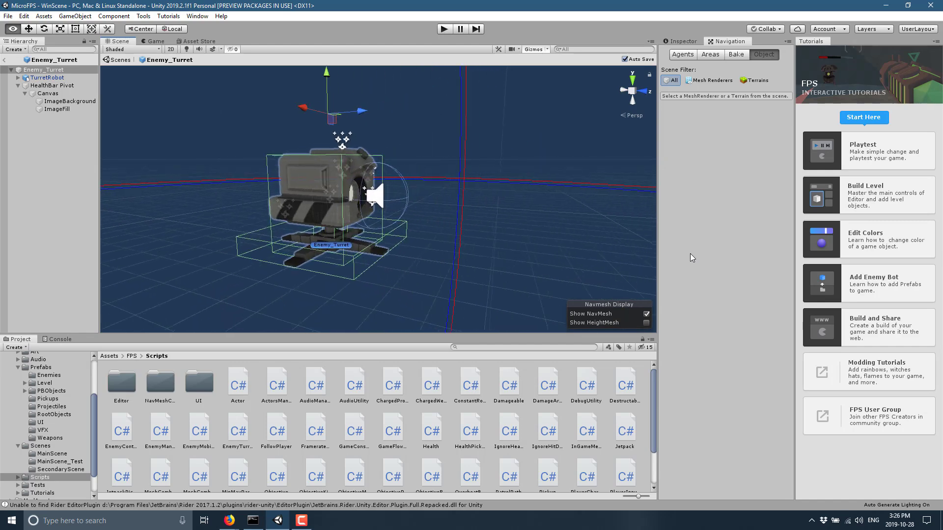
left_click_drag(638, 294, 592, 305)
Bring the Unity blog article forward and highlight the partner name iLOGGIKA.
mouse_move(230, 520)
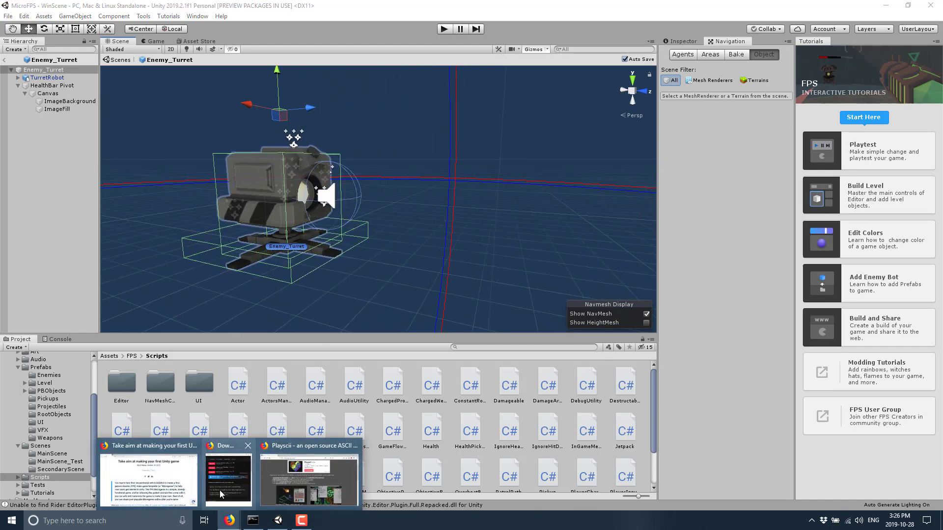
mouse_move(220, 490)
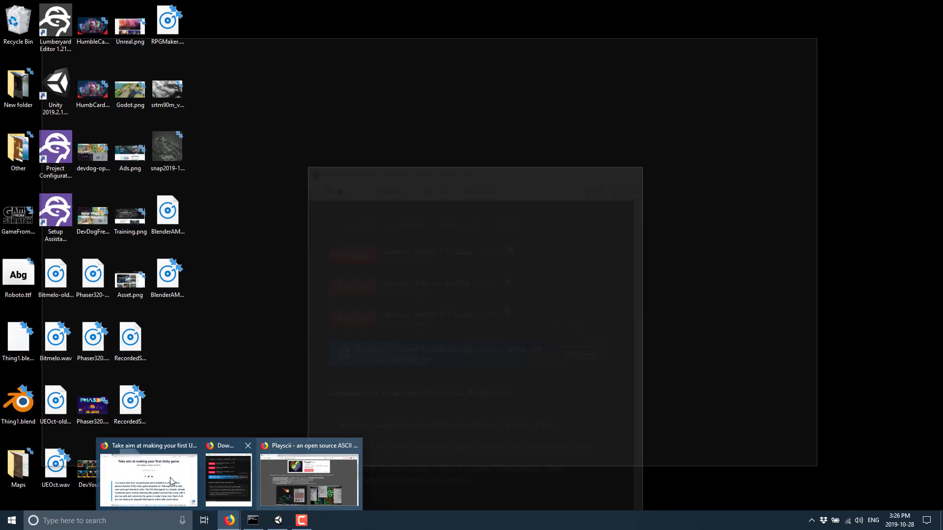
left_click(171, 482)
scroll(514, 336, "up", 5)
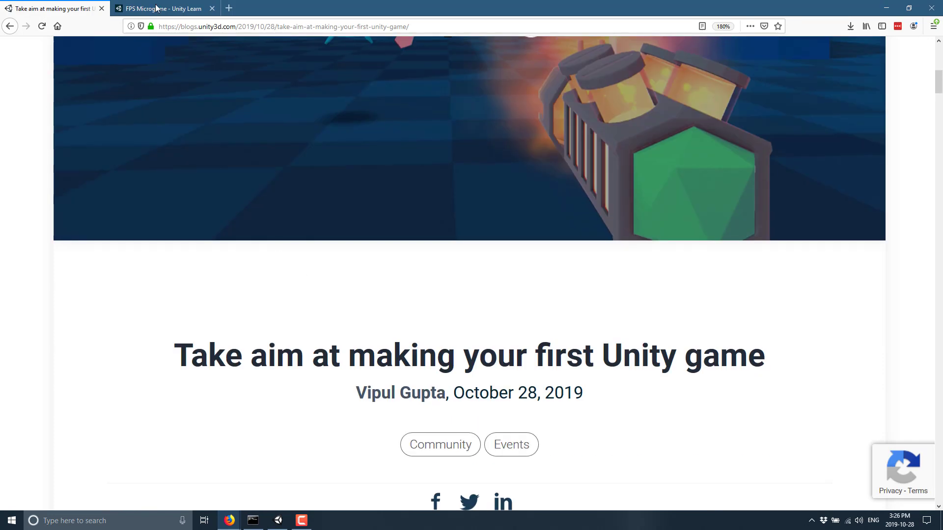
scroll(494, 190, "up", 7)
scroll(494, 190, "down", 12)
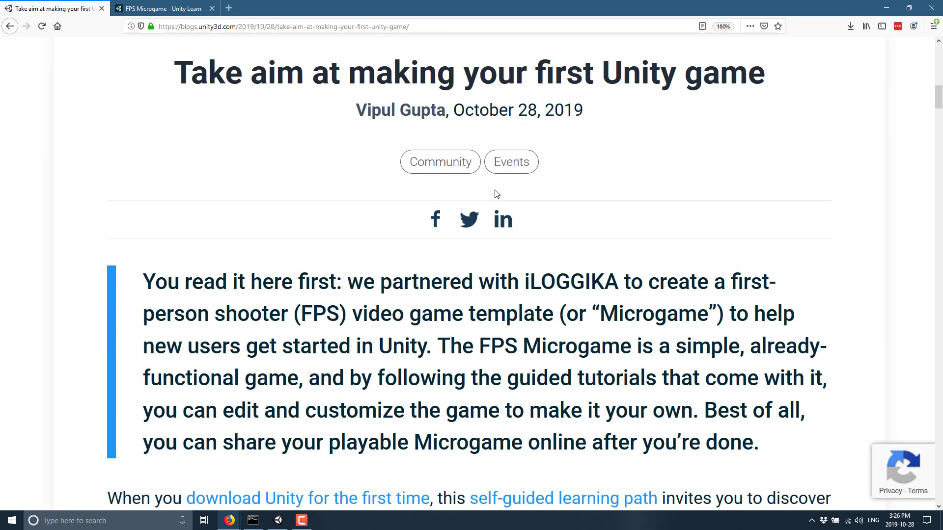
scroll(513, 186, "down", 2)
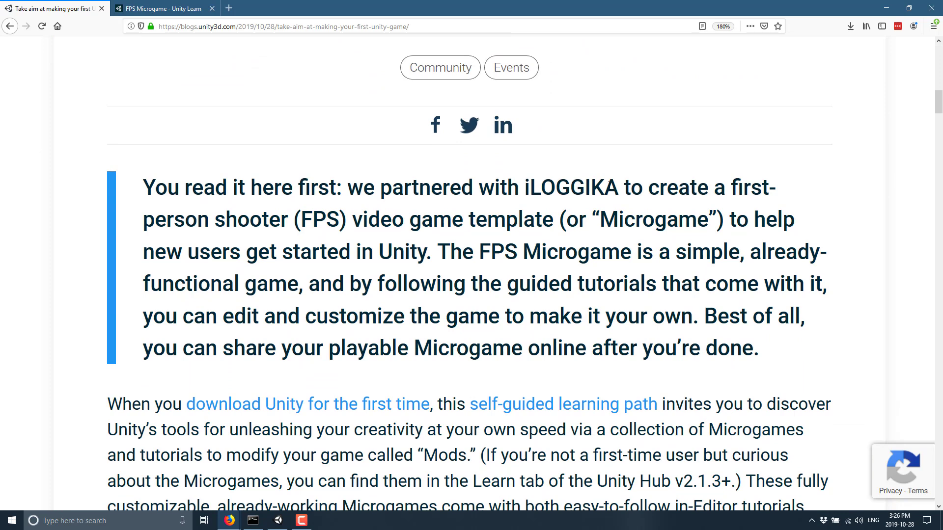
double_click(573, 186)
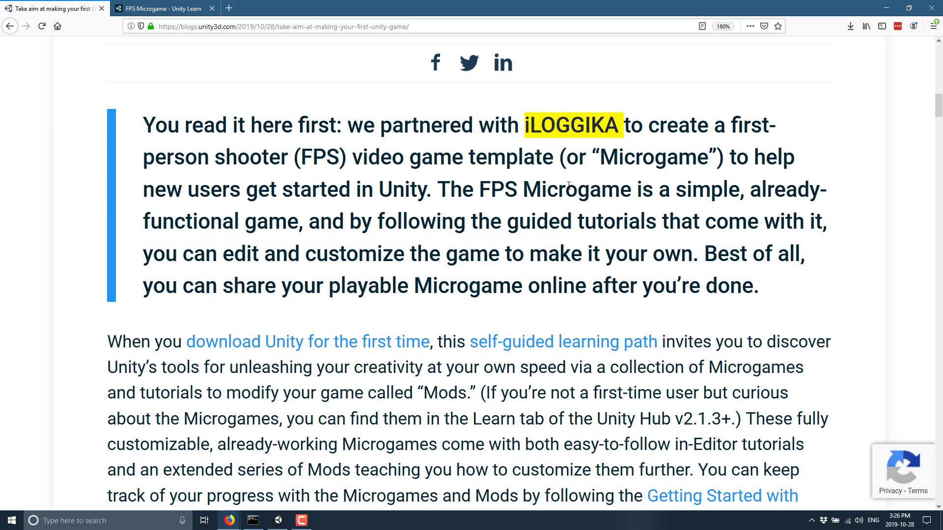
Read further and highlight the 2D Platformer microgame mention.
scroll(569, 186, "down", 1)
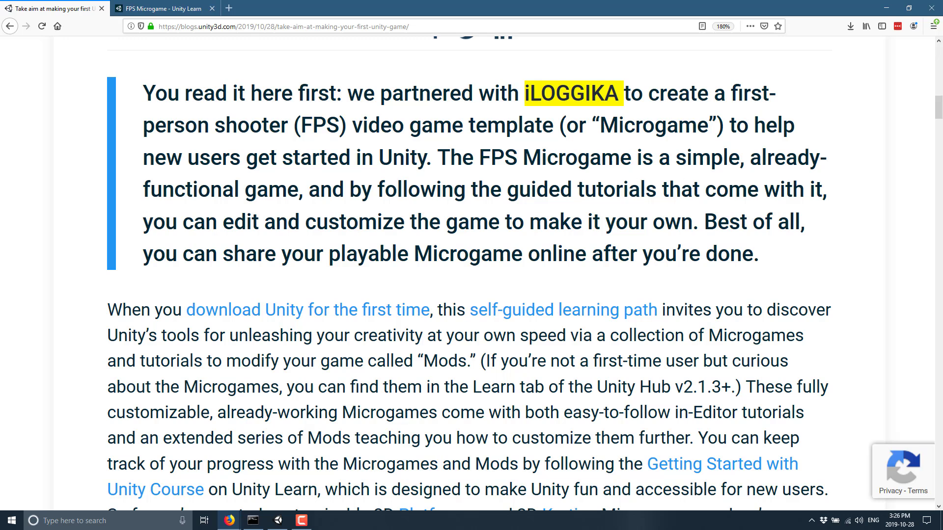
scroll(575, 227, "down", 4)
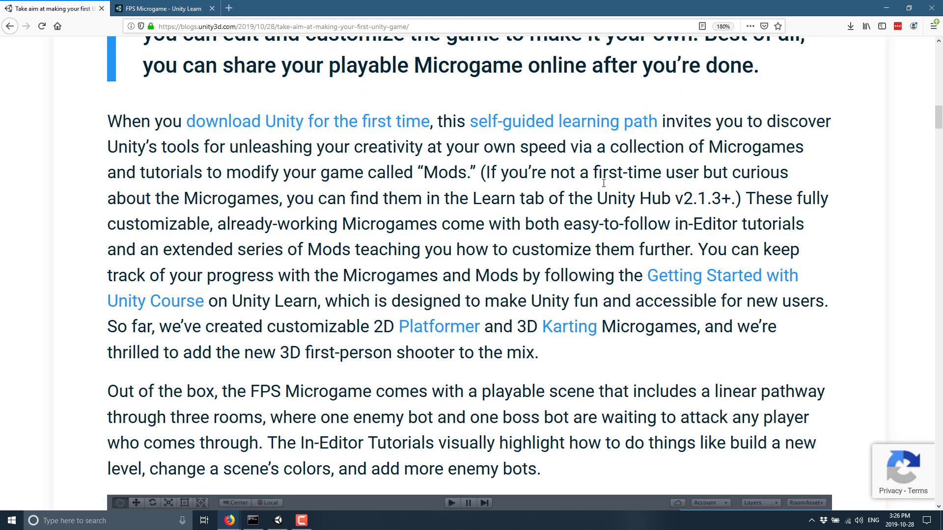
scroll(604, 183, "down", 4)
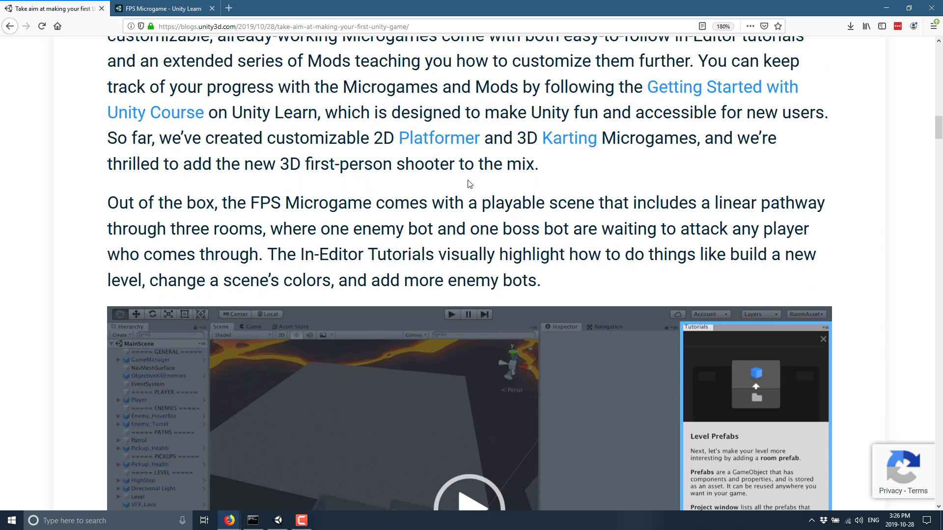
left_click_drag(374, 140, 474, 141)
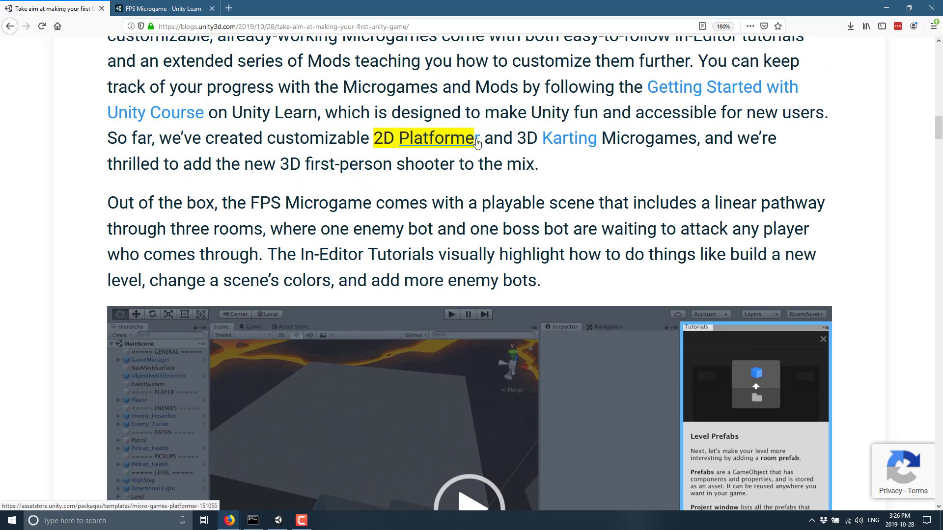
left_click(655, 189)
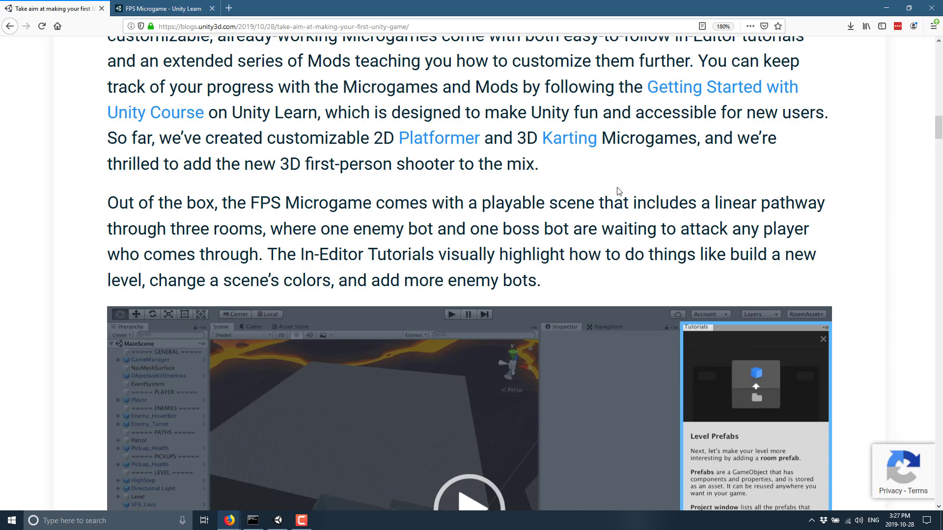
Scroll down the article to the Your First Game Jam heading.
scroll(618, 191, "down", 10)
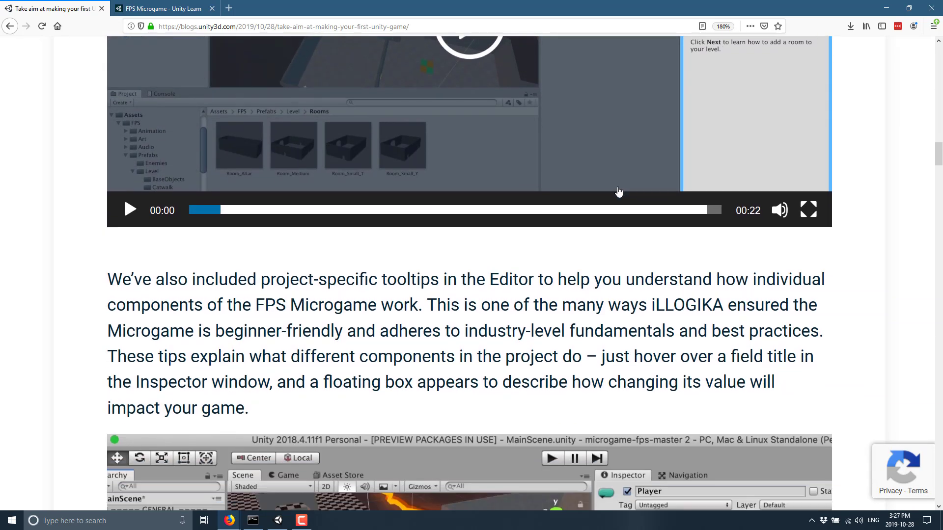
scroll(619, 192, "down", 6)
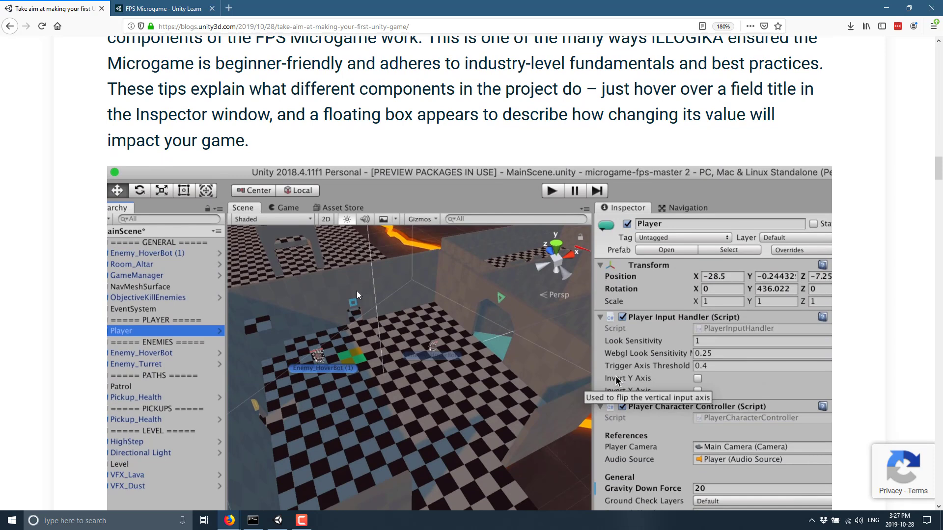
scroll(464, 206, "down", 4)
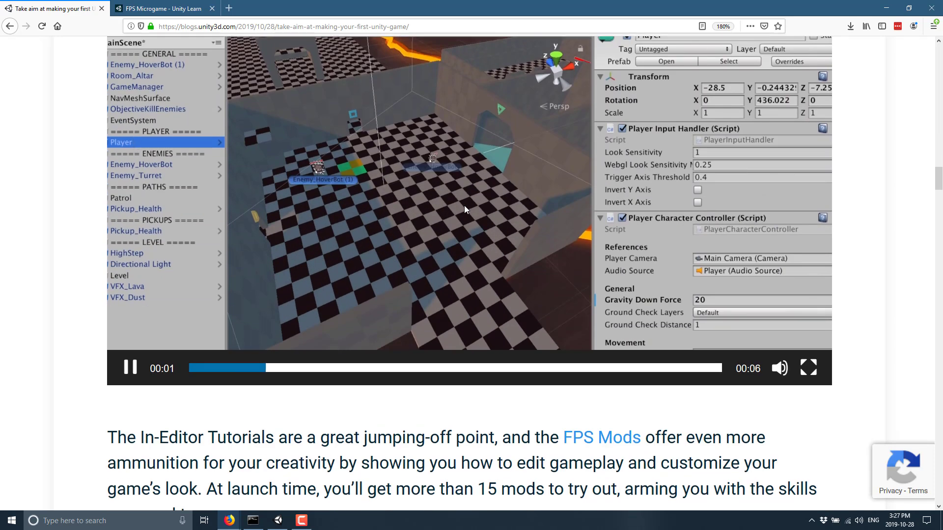
scroll(464, 205, "down", 8)
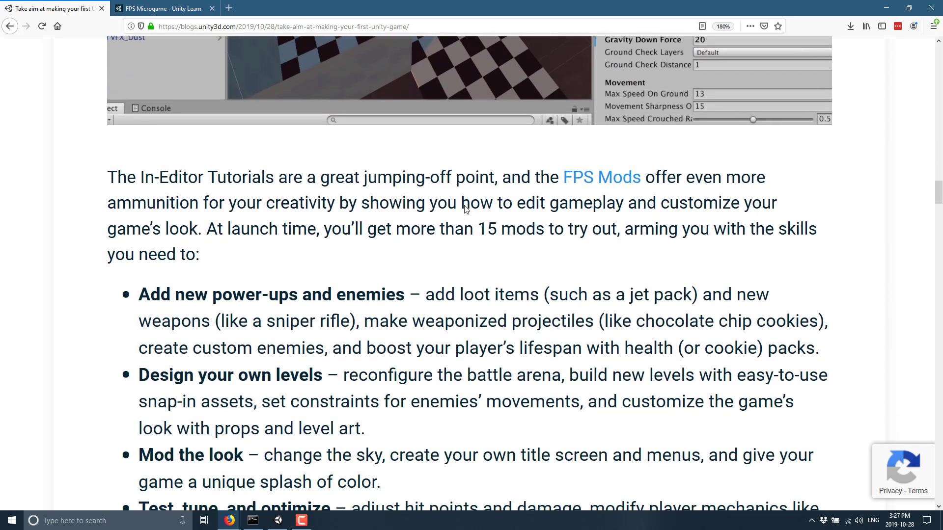
scroll(449, 170, "down", 13)
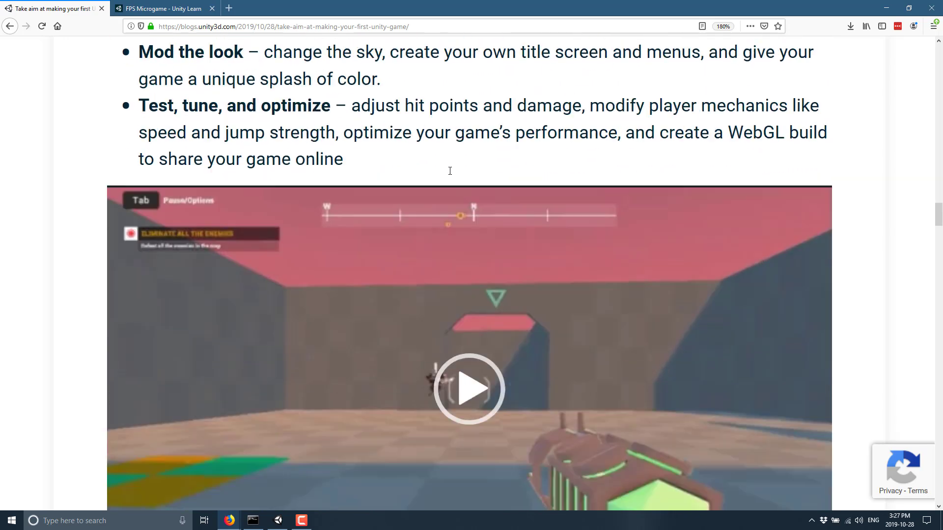
scroll(437, 172, "up", 6)
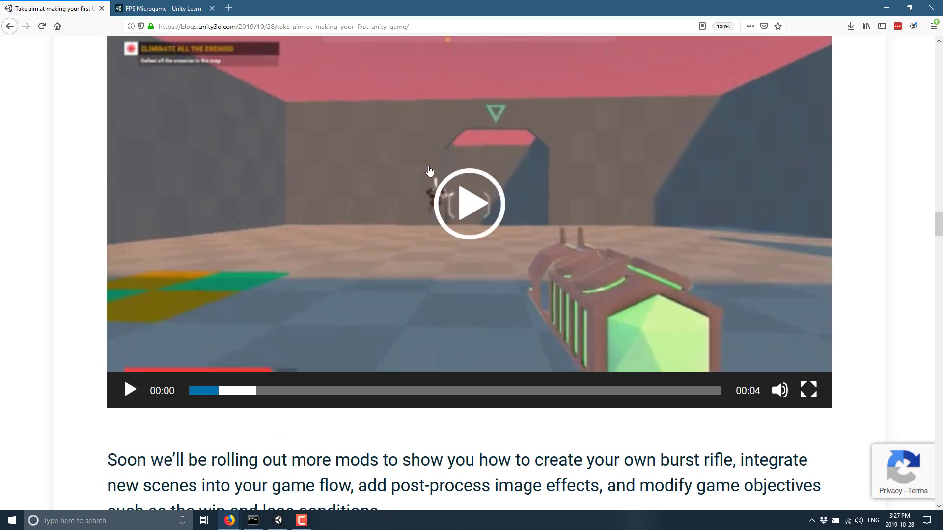
scroll(428, 170, "down", 2)
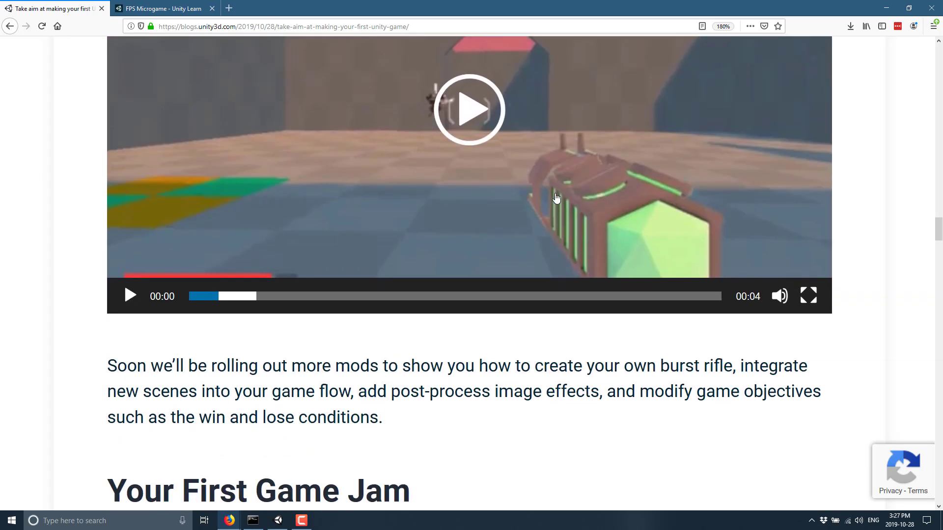
scroll(557, 198, "down", 8)
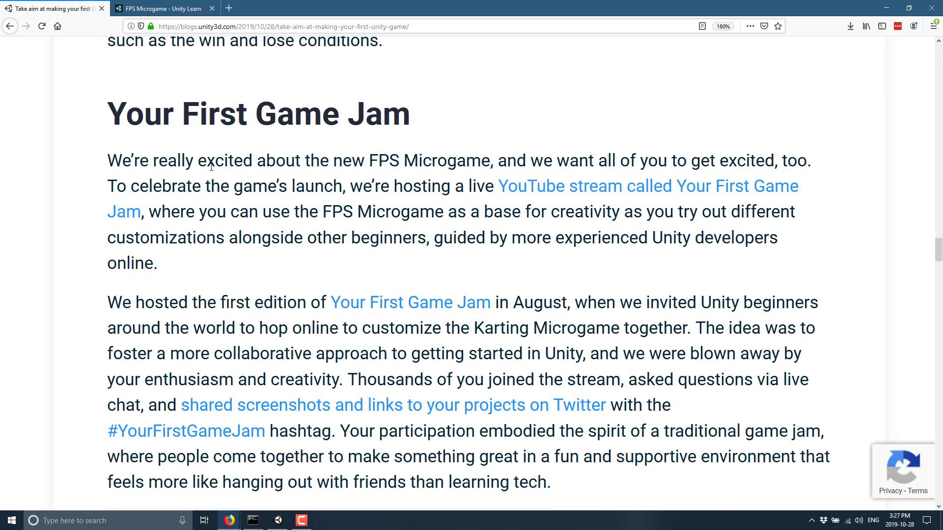
Highlight the opening Game Jam sentence and the jam date November 24, 2019.
left_click_drag(206, 162, 417, 152)
left_click(418, 151)
scroll(370, 168, "down", 2)
scroll(269, 196, "down", 15)
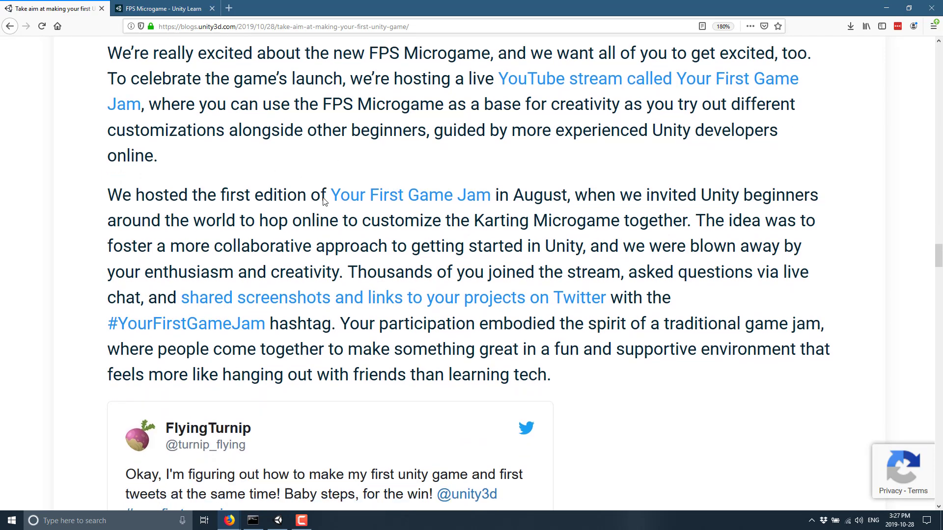
scroll(329, 194, "down", 8)
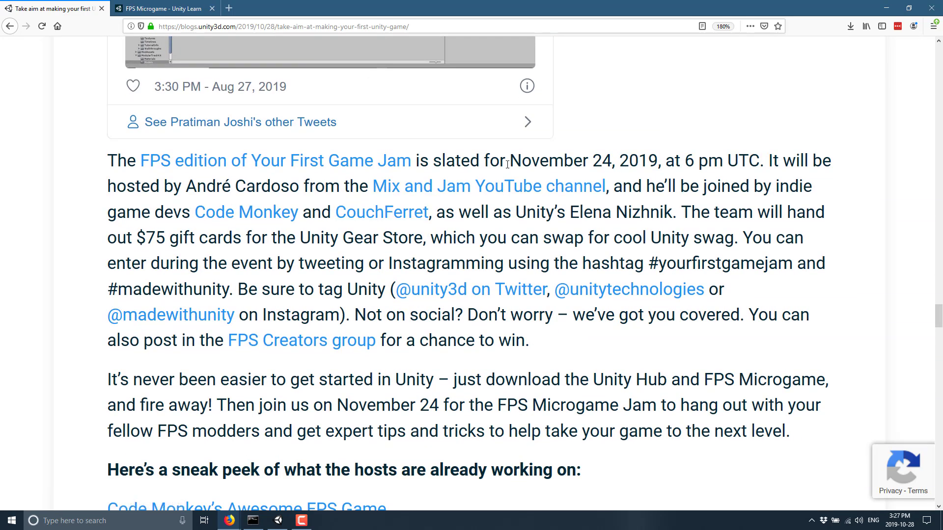
left_click_drag(508, 164, 659, 162)
left_click(659, 162)
Highlight the $75 gift card sentence and the note for people not on social.
left_click_drag(720, 211, 584, 240)
scroll(475, 201, "down", 2)
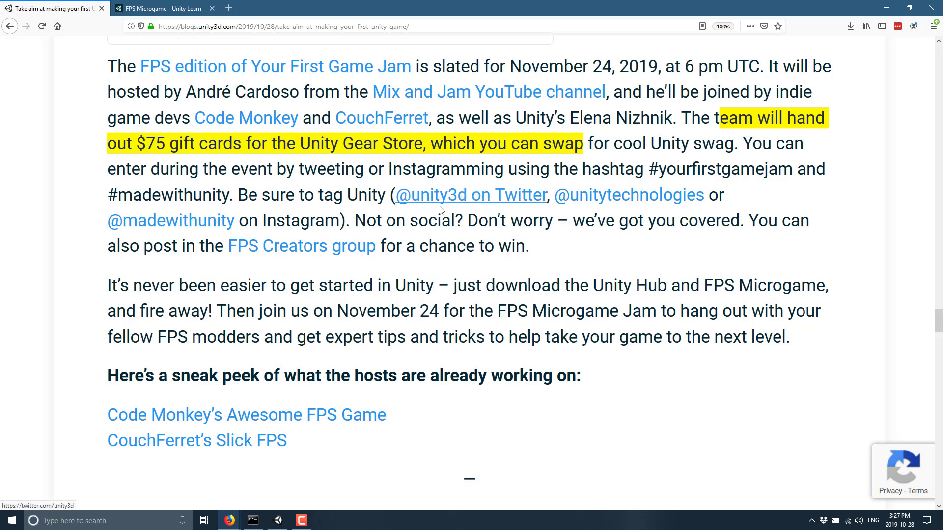
left_click_drag(488, 219, 538, 260)
left_click(541, 265)
Scroll past the end of the article to the reader comments.
scroll(521, 265, "down", 3)
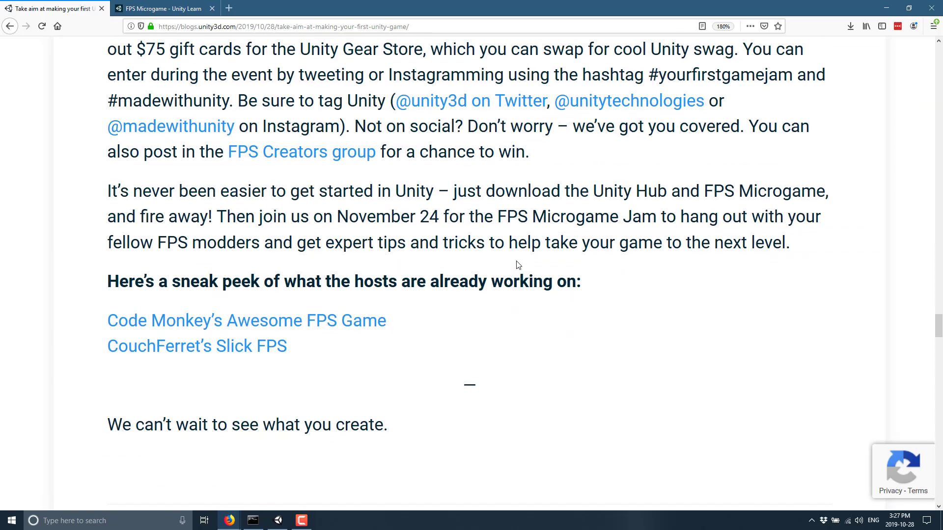
scroll(516, 262, "down", 5)
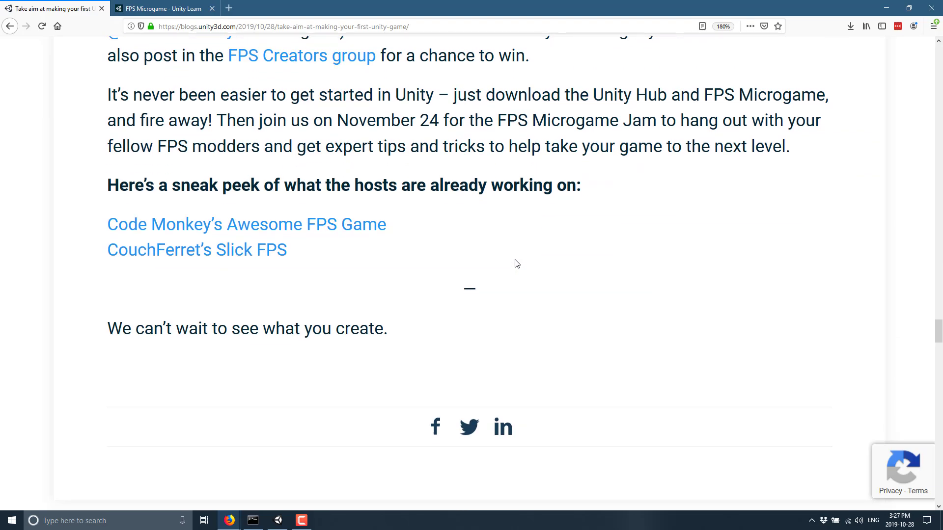
scroll(516, 263, "up", 6)
scroll(517, 263, "up", 20)
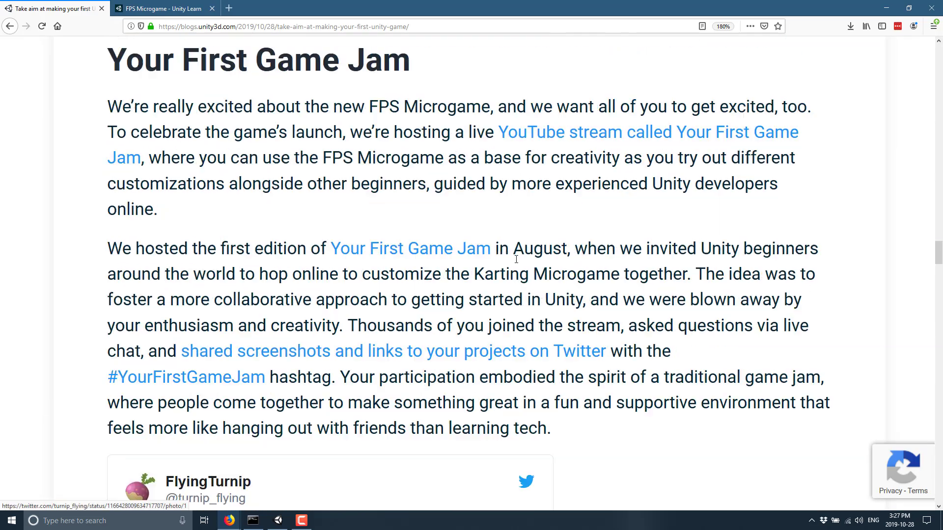
scroll(522, 253, "up", 8)
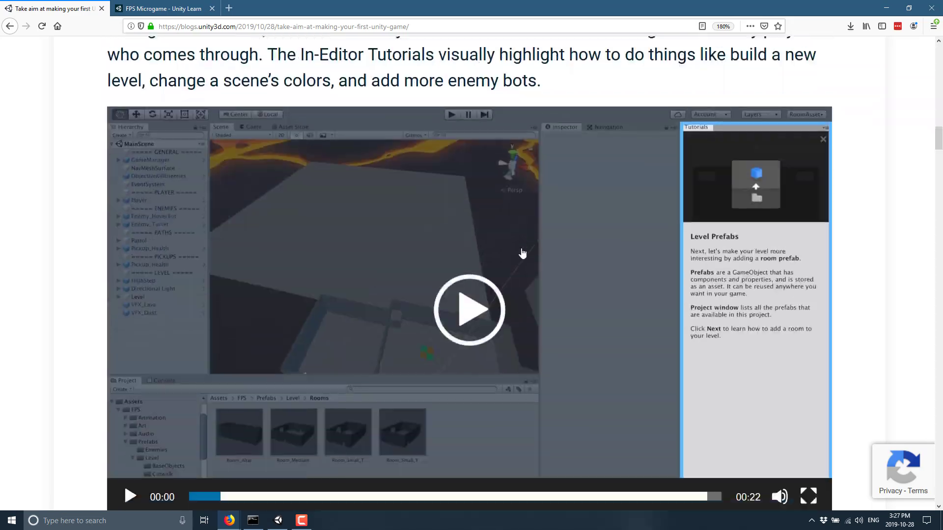
scroll(540, 252, "down", 18)
scroll(542, 252, "down", 20)
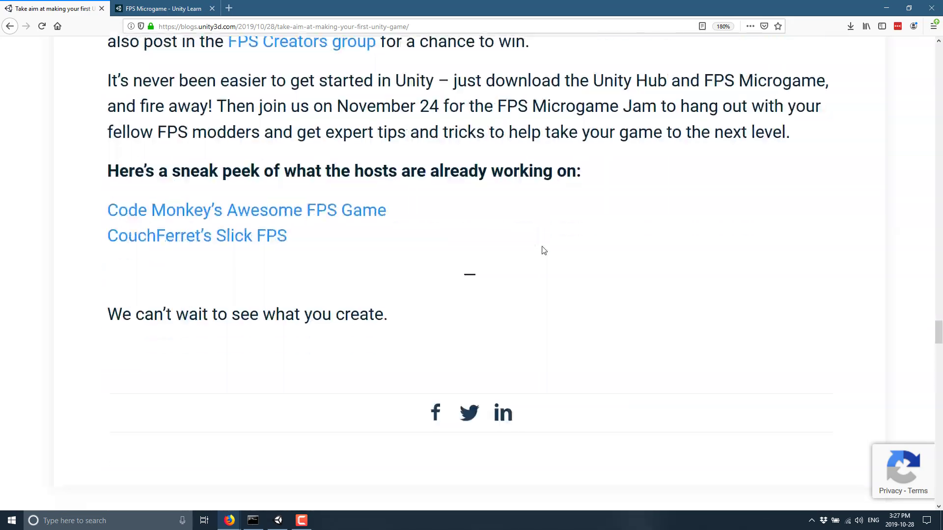
scroll(543, 251, "down", 10)
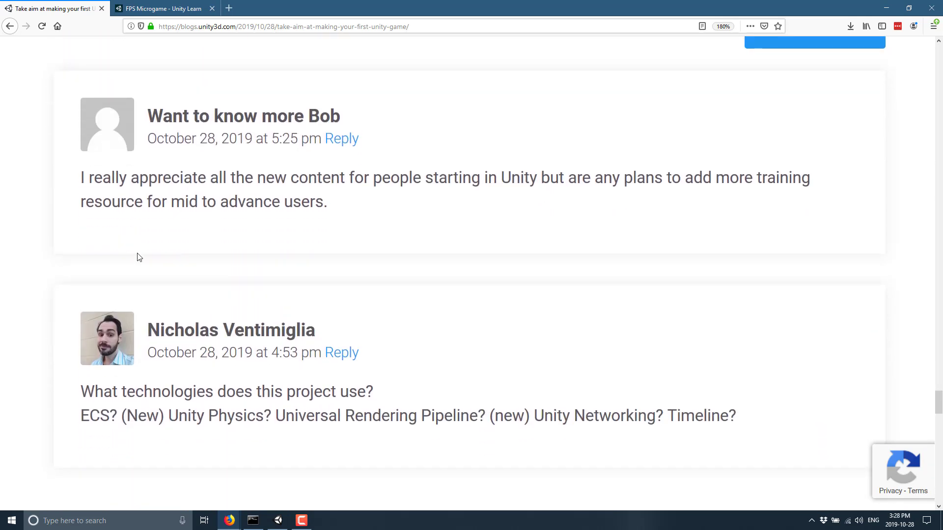
key("alt+Tab")
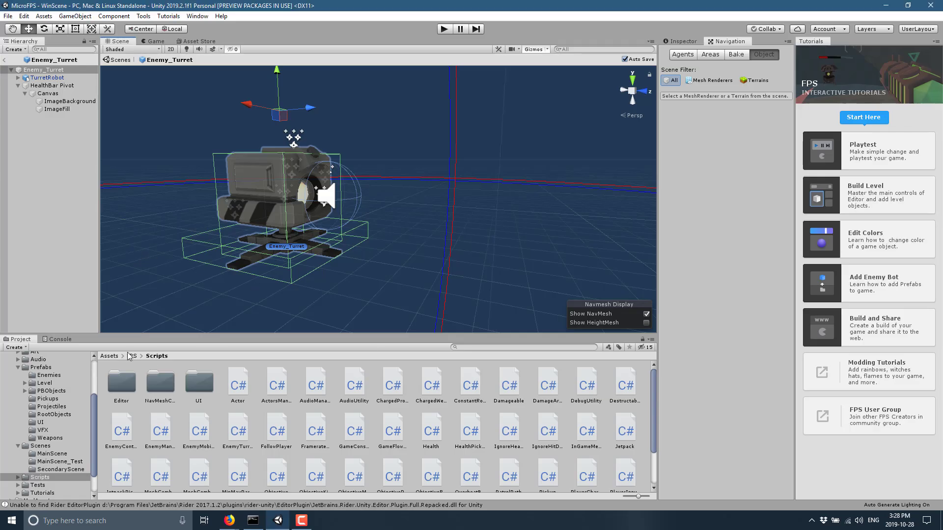
key("alt+Tab")
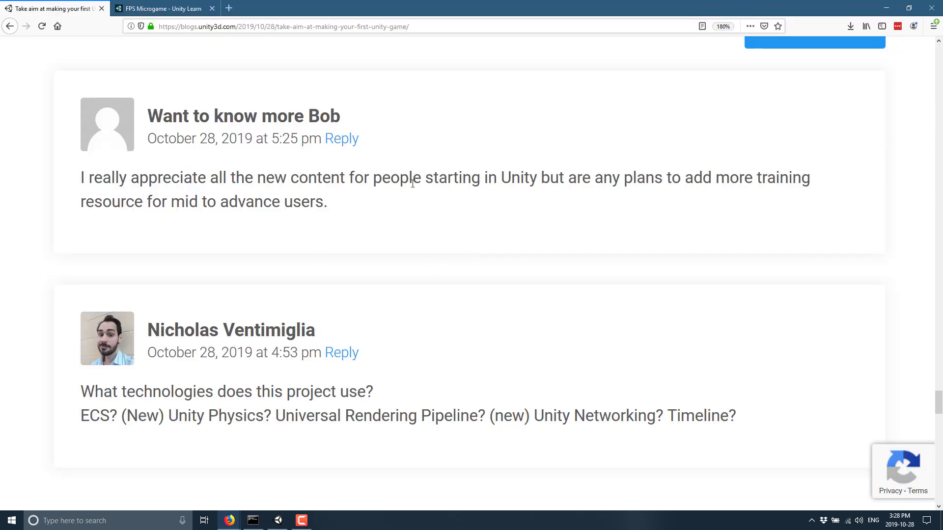
left_click_drag(400, 196, 73, 185)
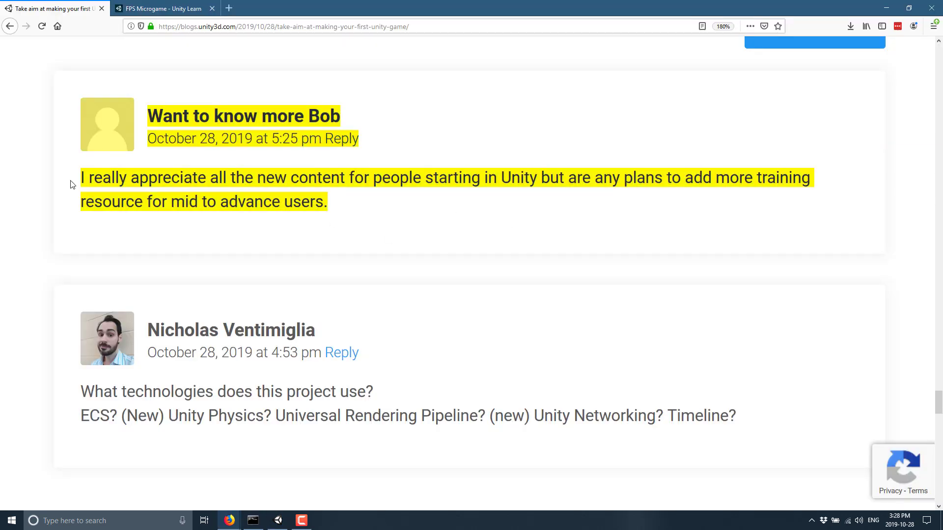
left_click(189, 186)
scroll(406, 224, "down", 2)
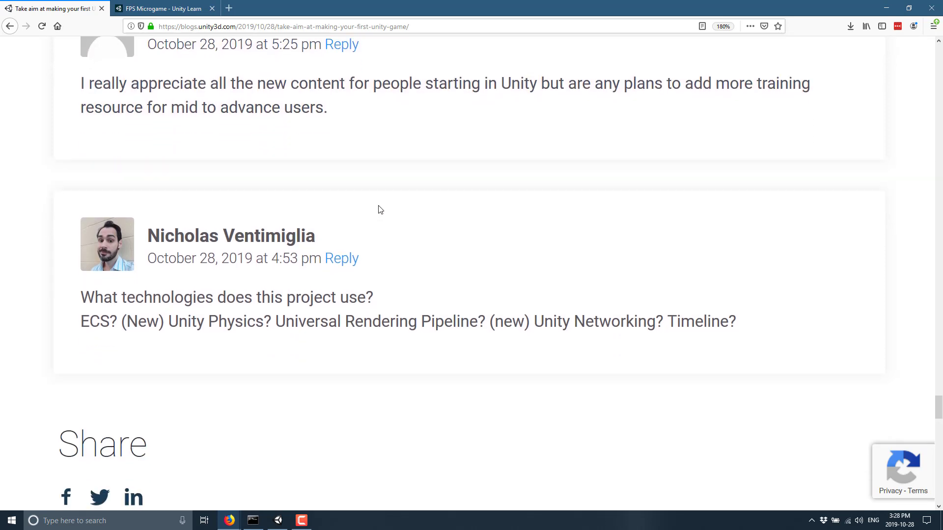
Switch to the FPS Microgame Unity Learn tab and scroll through the Mod the Look, Power Ups and Level mods.
left_click(163, 8)
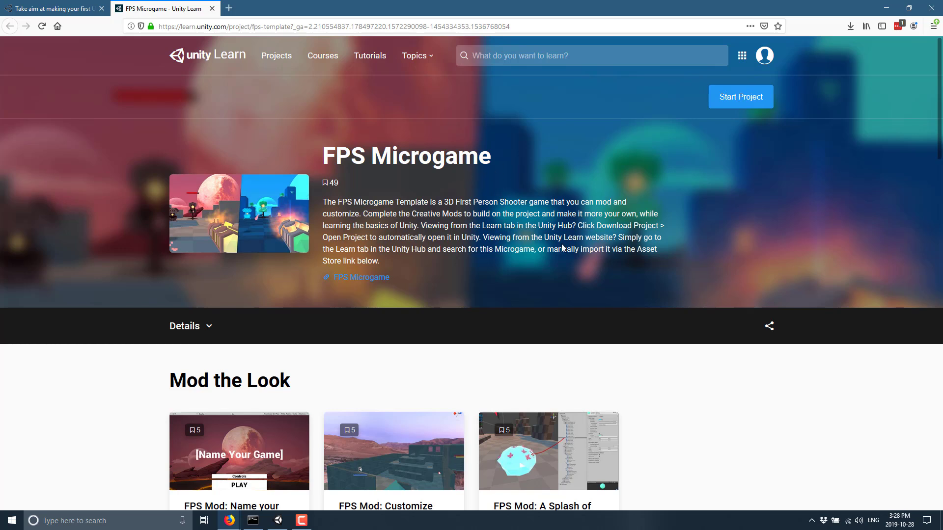
scroll(563, 202, "down", 5)
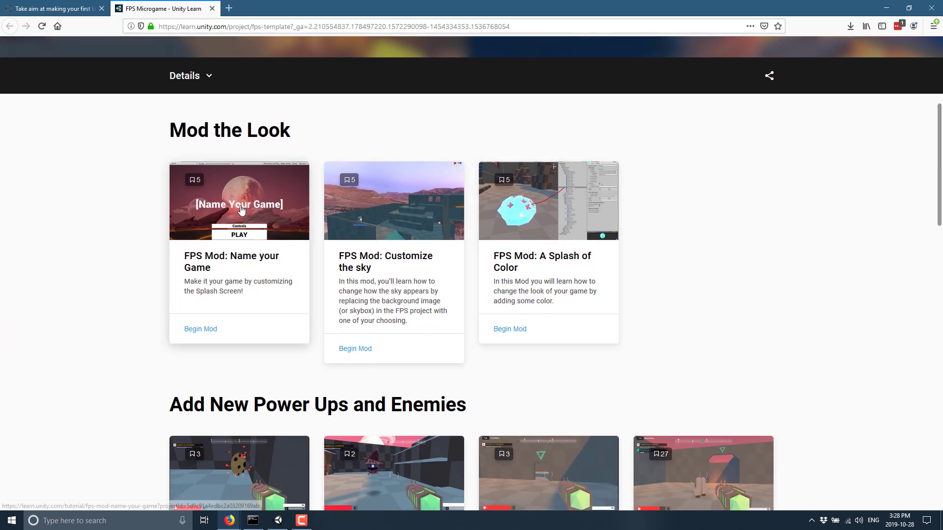
scroll(288, 233, "down", 1)
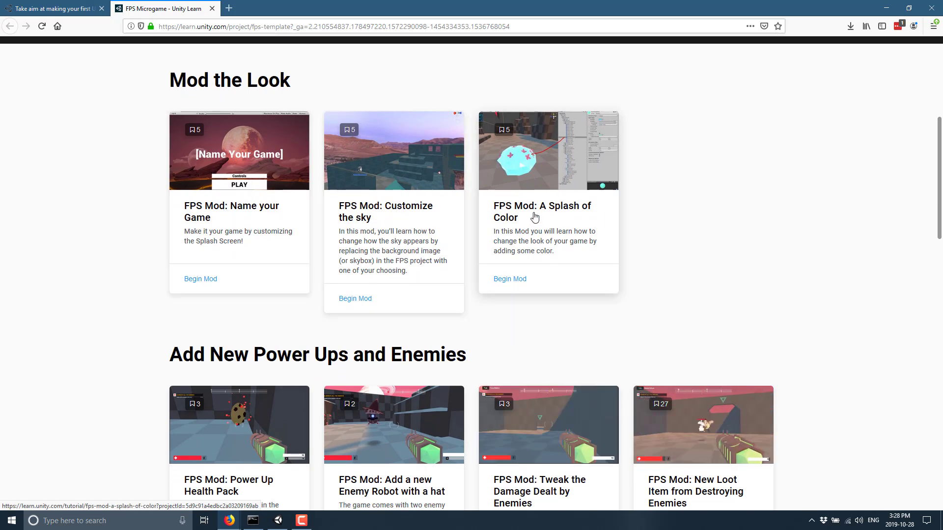
scroll(536, 214, "down", 5)
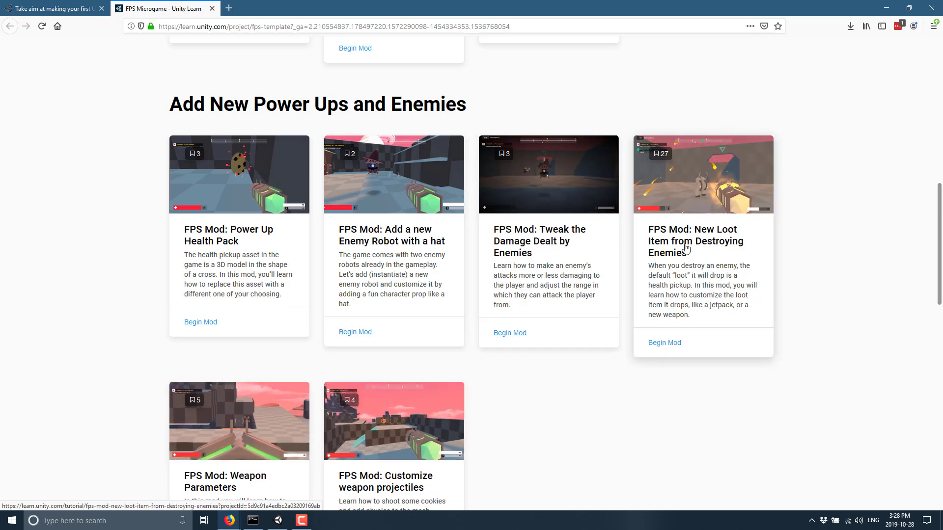
scroll(673, 294, "down", 3)
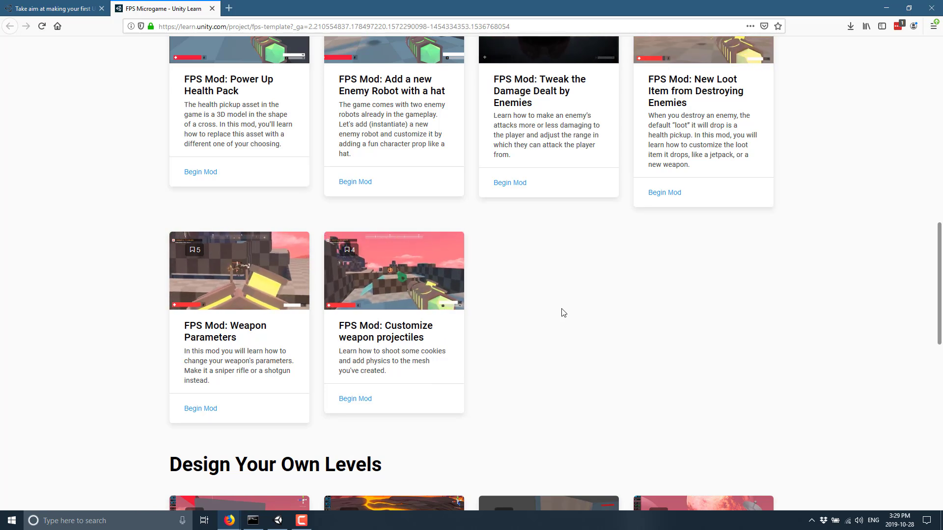
scroll(564, 313, "down", 4)
Scroll further down and back through the FPS Microgame mod tutorial sections.
scroll(561, 309, "down", 3)
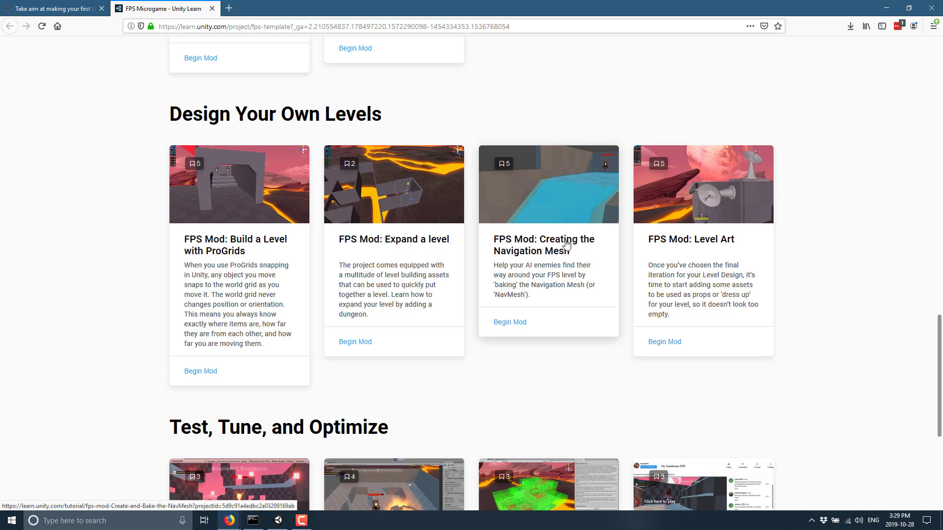
scroll(734, 252, "down", 2)
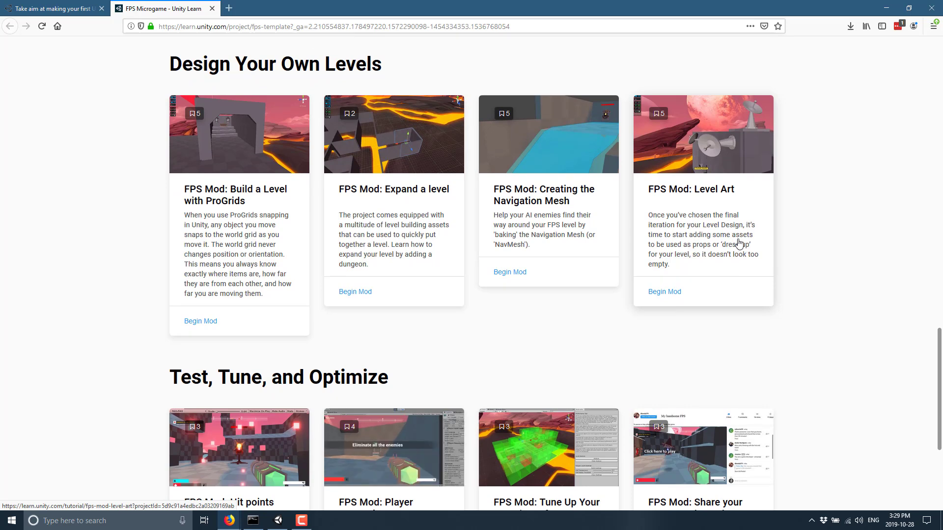
scroll(597, 233, "down", 5)
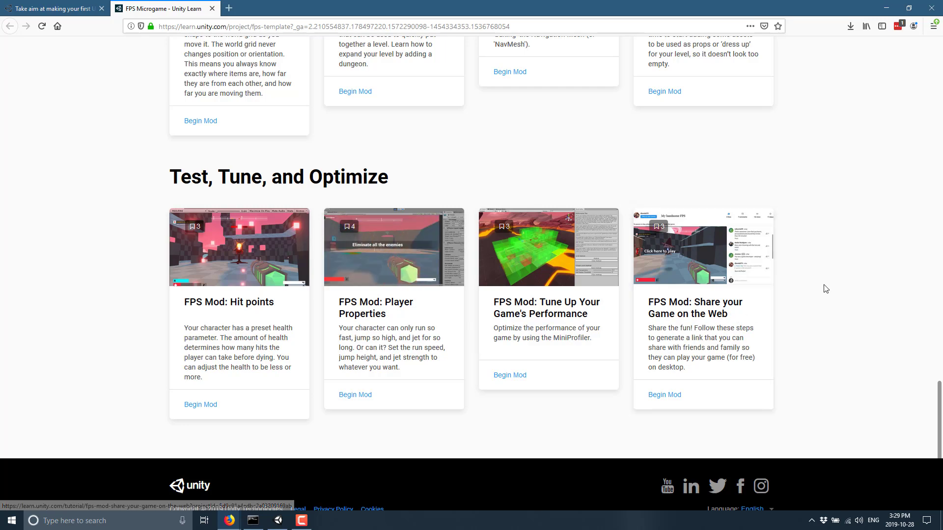
scroll(799, 283, "down", 1)
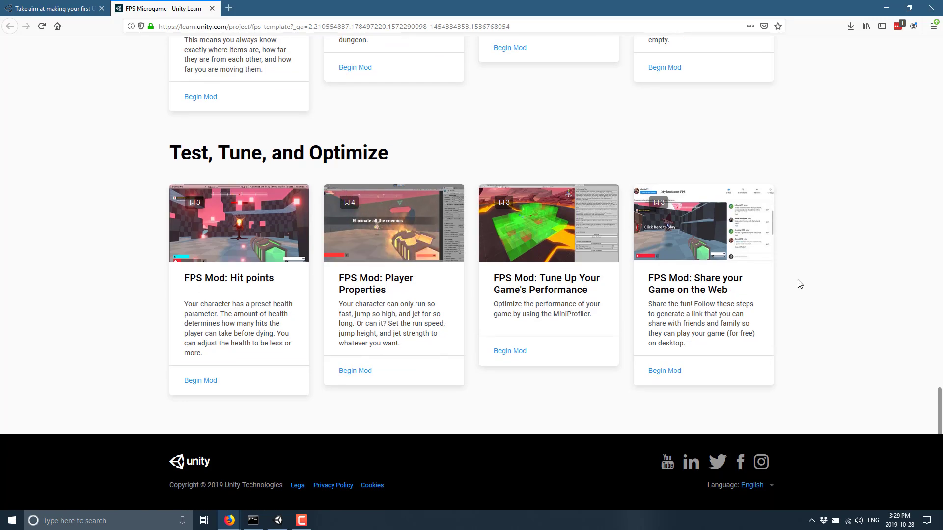
scroll(799, 283, "up", 15)
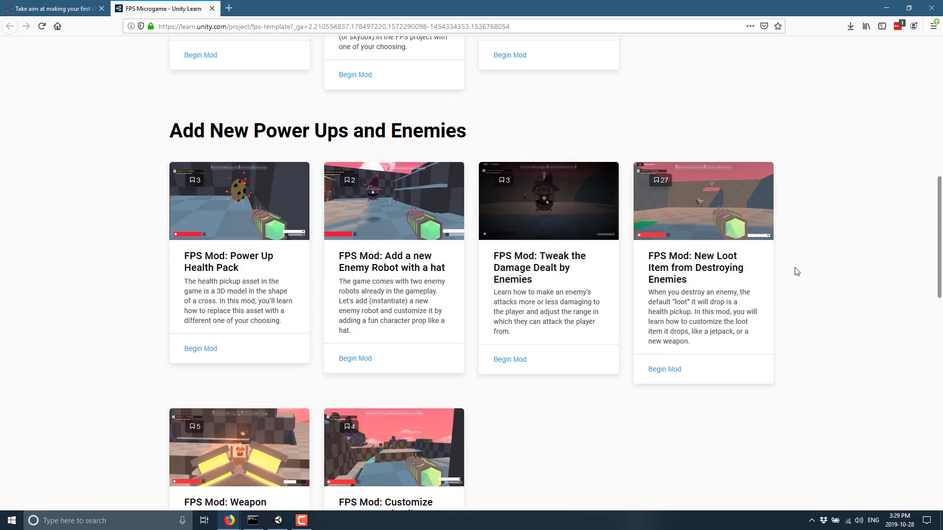
scroll(796, 271, "up", 10)
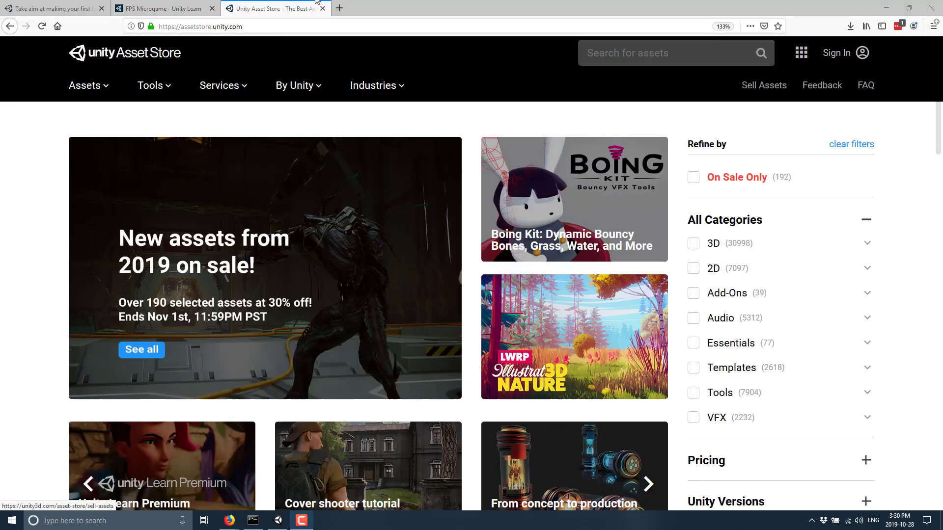
Search the Asset Store for 'micro fps' and open the free FPS Microgame product page.
left_click(673, 50)
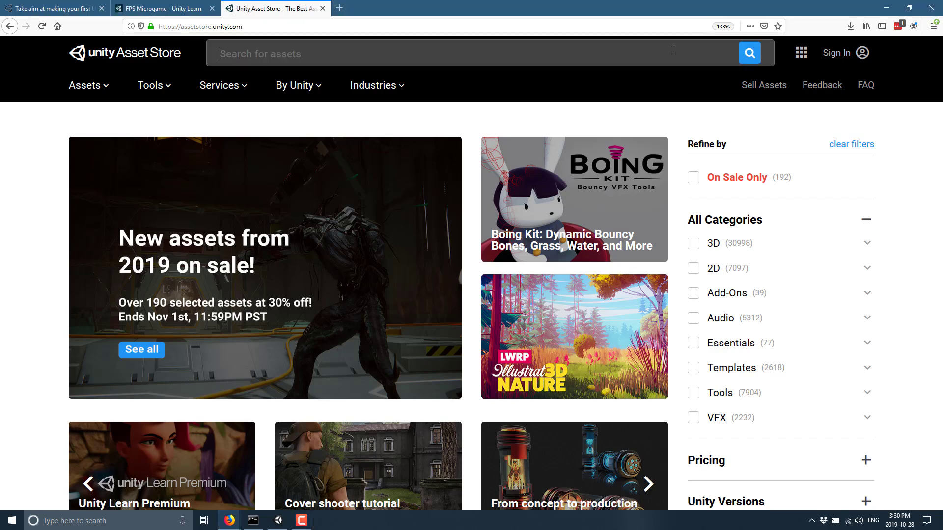
type("microfps")
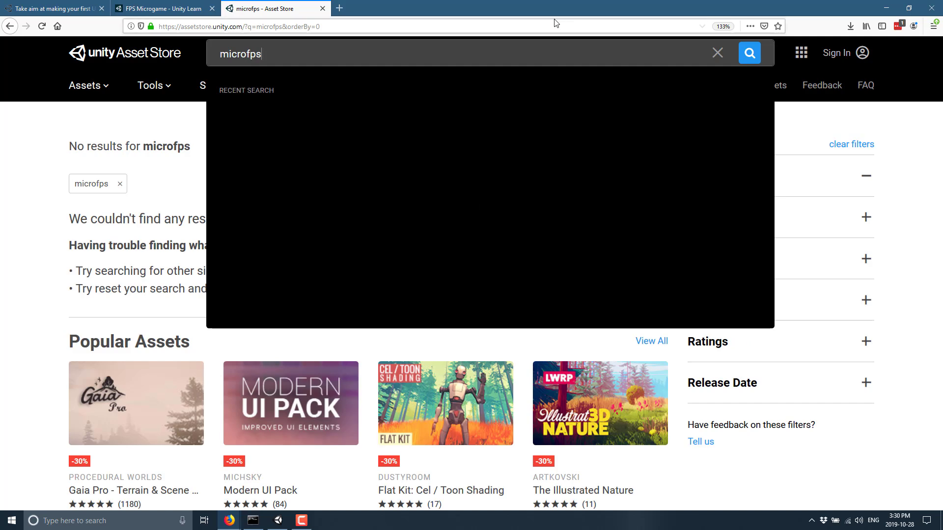
key("BackSpace")
key("BackSpace")
key("BackSpace")
type("fps")
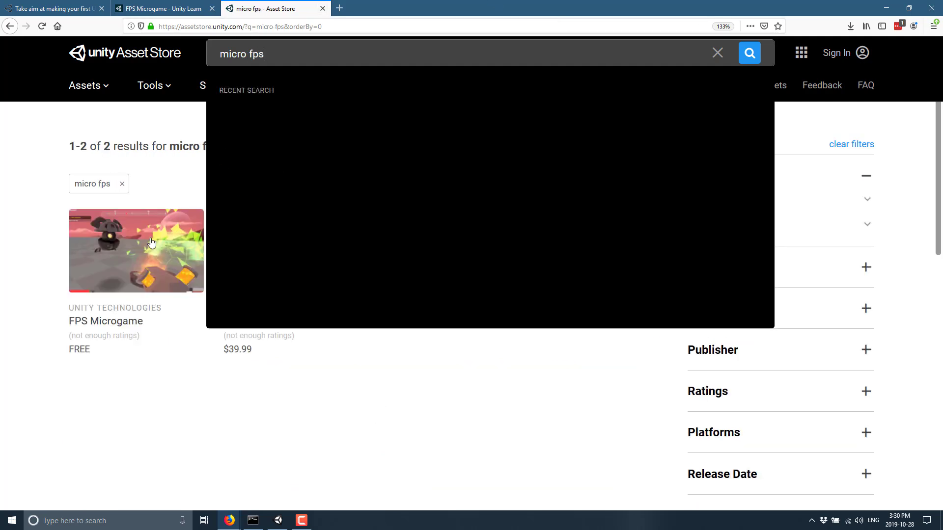
left_click(141, 248)
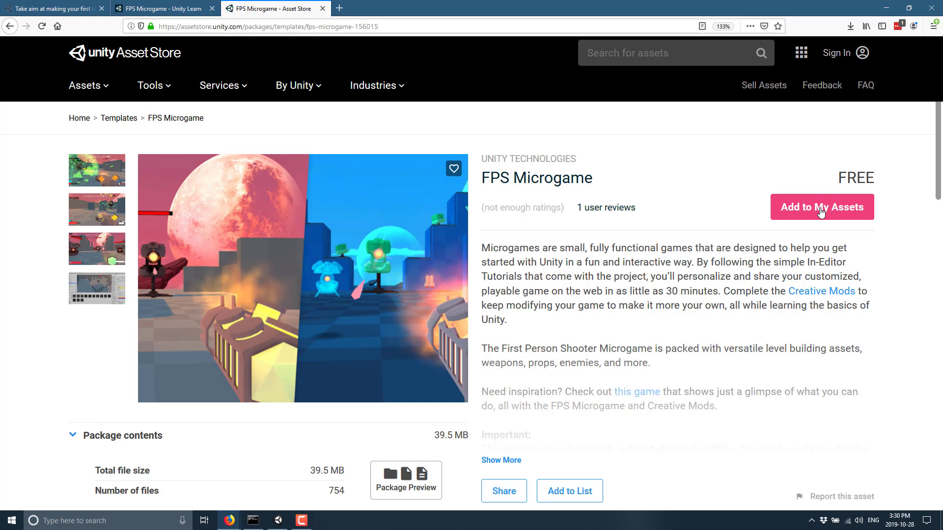
Add FPS Microgame to My Assets, signing in with a Unity ID and updating Firefox's saved login.
left_click(812, 206)
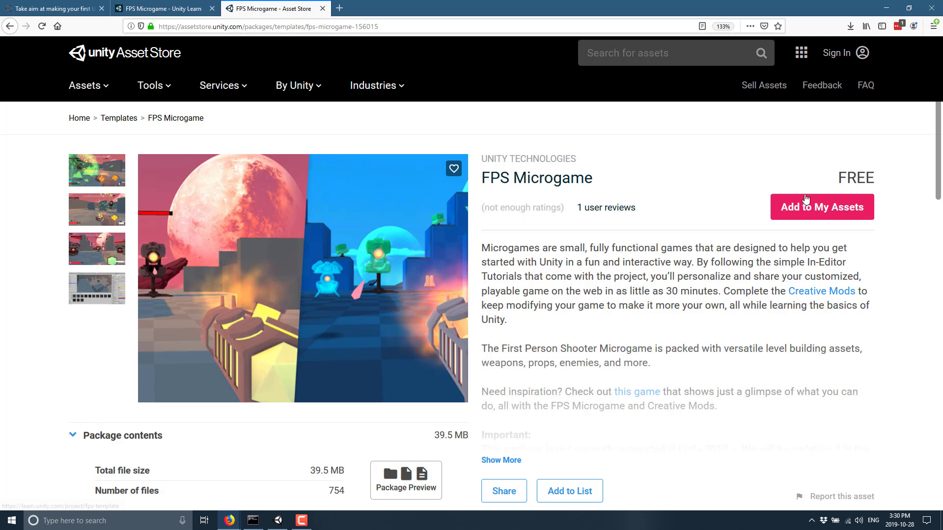
left_click(814, 209)
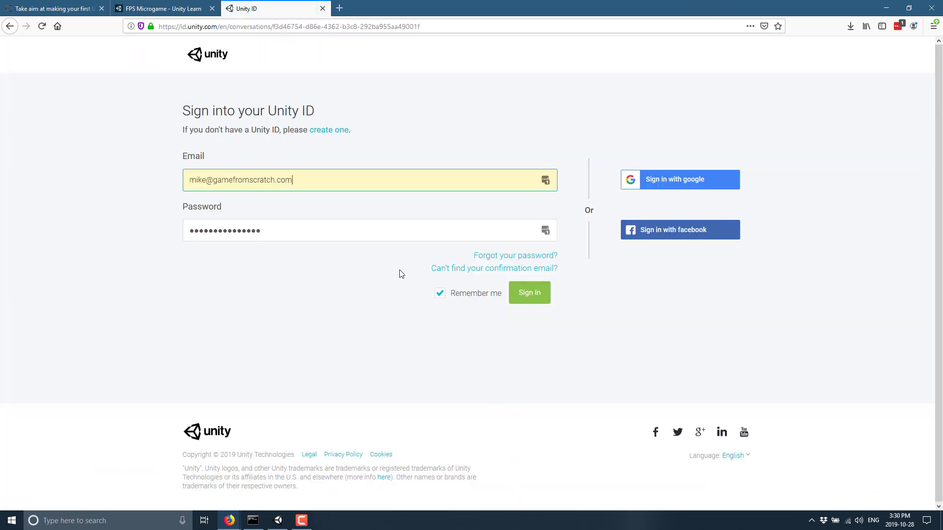
left_click(526, 293)
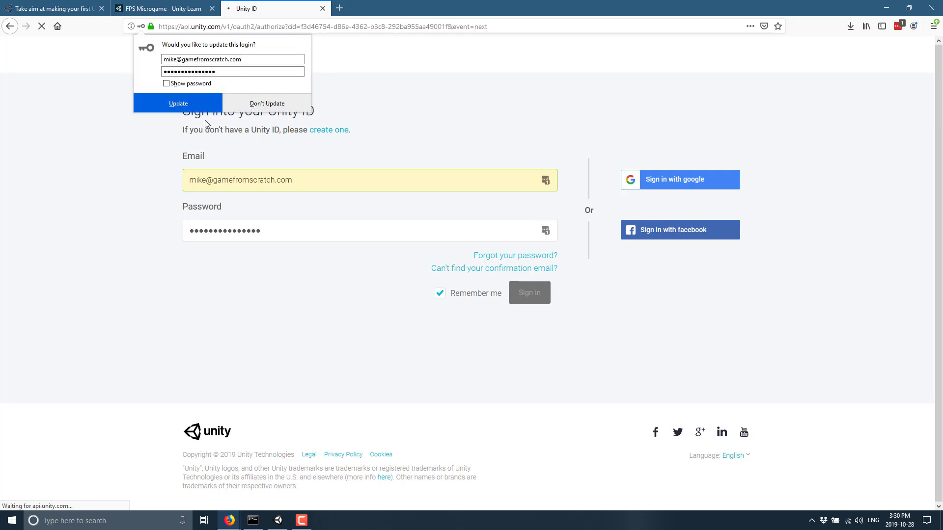
left_click(200, 104)
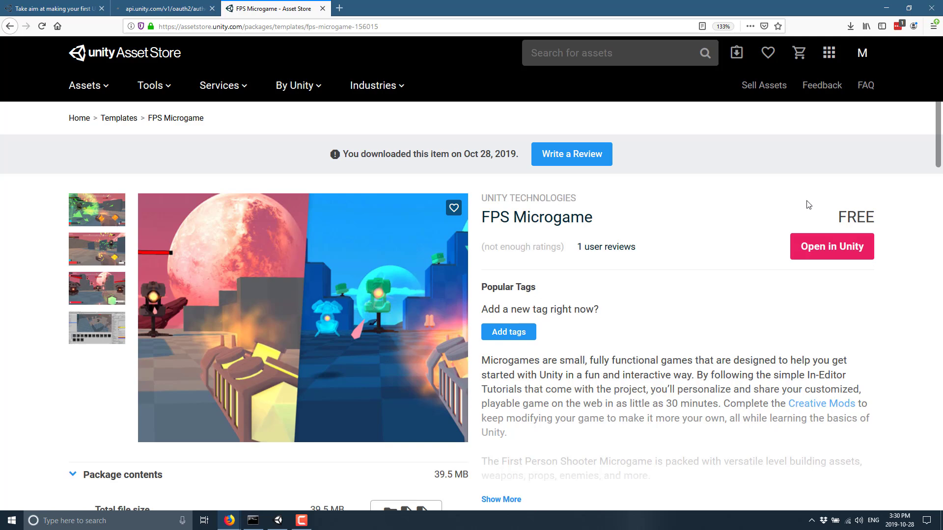
Launch the FPS Microgame link in Unity Editor's Asset Store window, then return to Firefox.
left_click(826, 243)
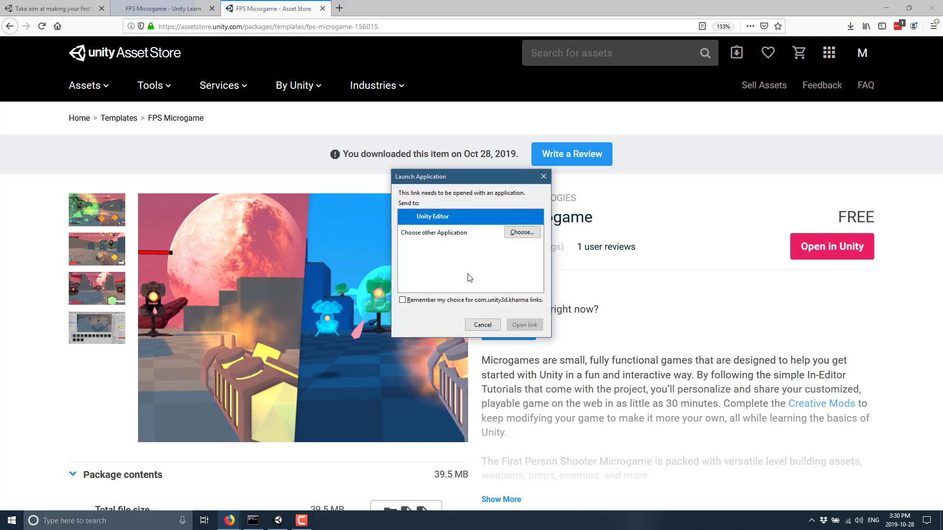
left_click(521, 329)
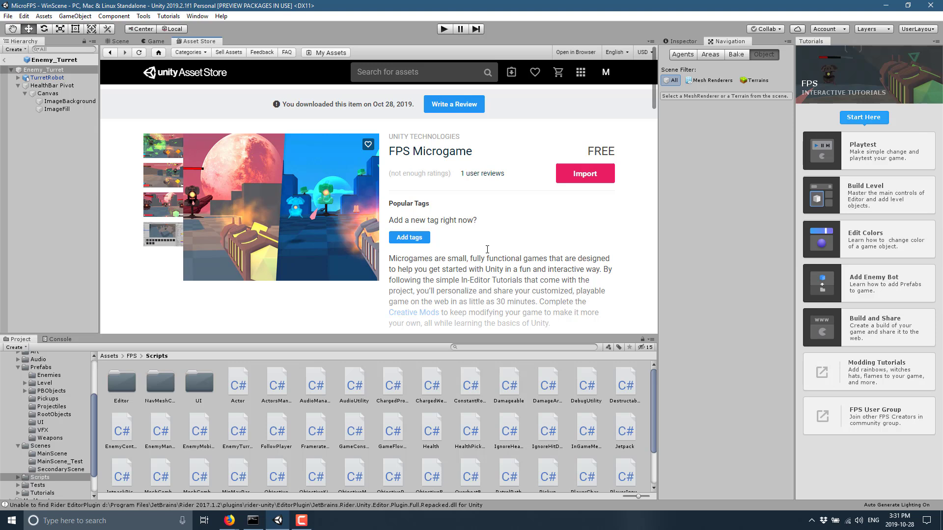
key("alt+Tab")
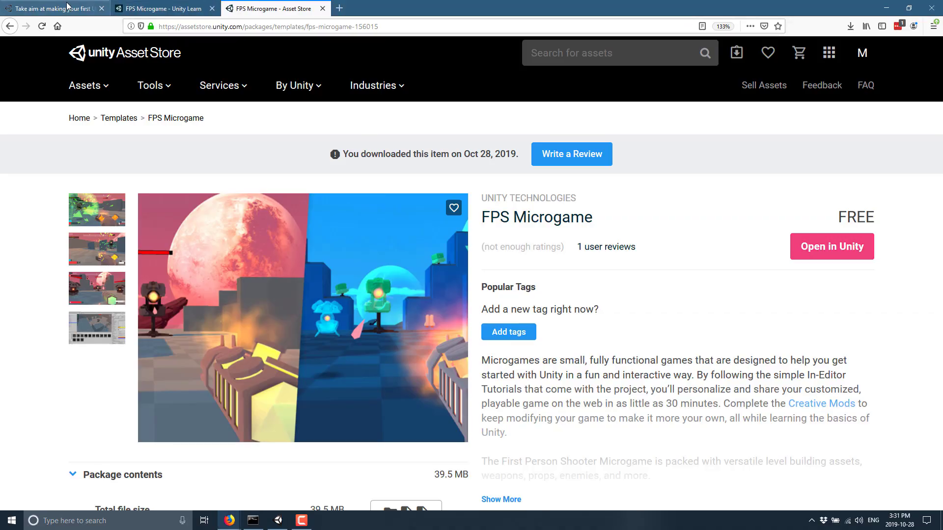
left_click(171, 10)
scroll(396, 418, "down", 5)
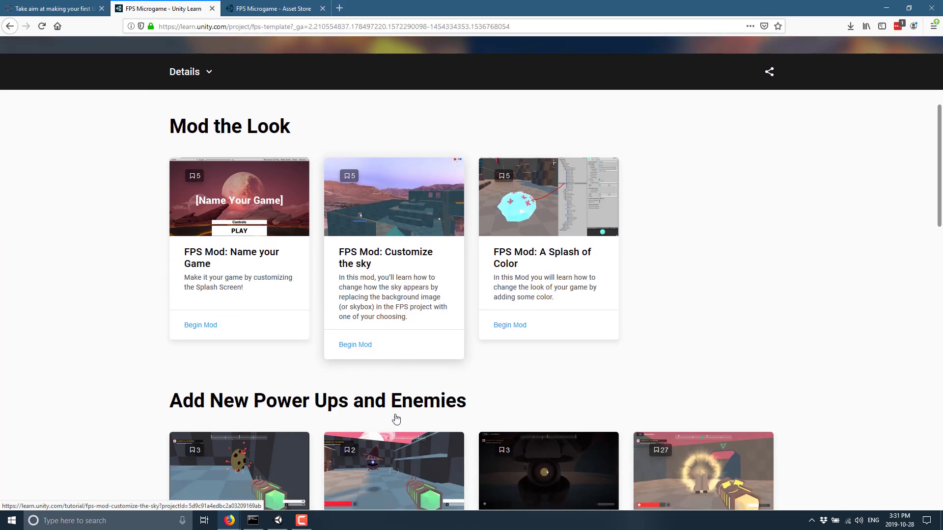
scroll(396, 418, "down", 5)
scroll(345, 358, "down", 2)
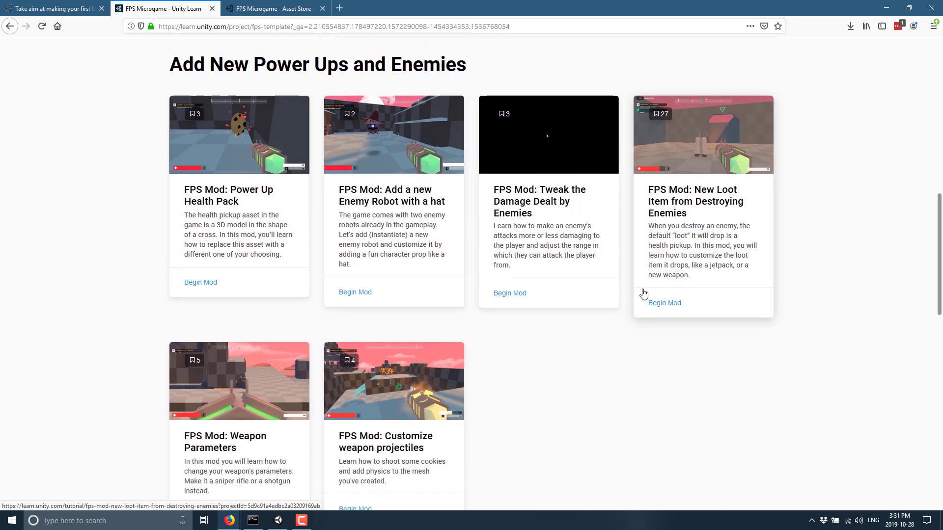
scroll(644, 294, "down", 3)
scroll(659, 311, "down", 5)
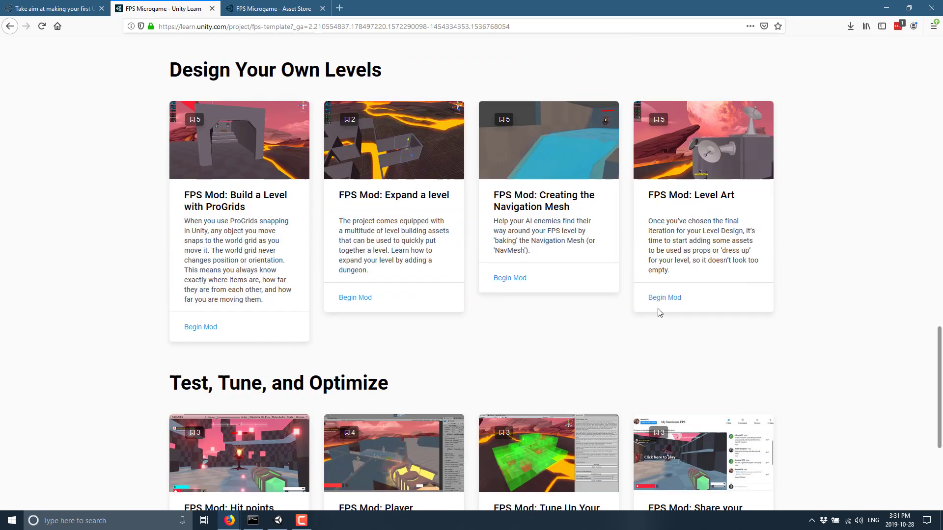
scroll(660, 313, "down", 4)
scroll(615, 341, "up", 3)
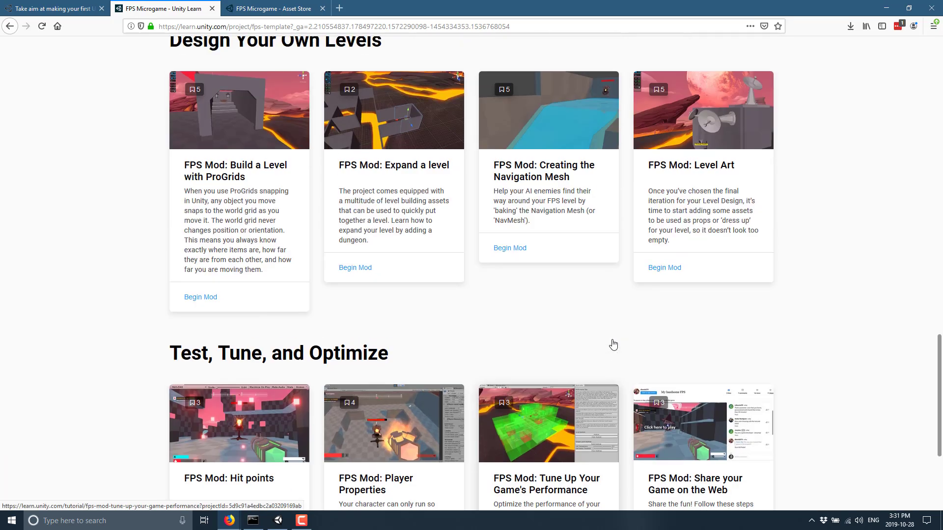
scroll(611, 342, "up", 15)
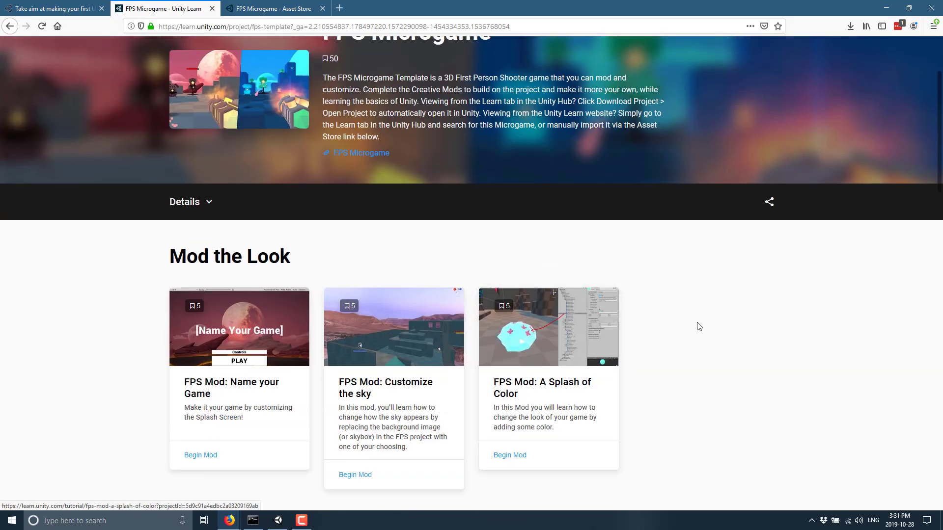
scroll(700, 326, "down", 4)
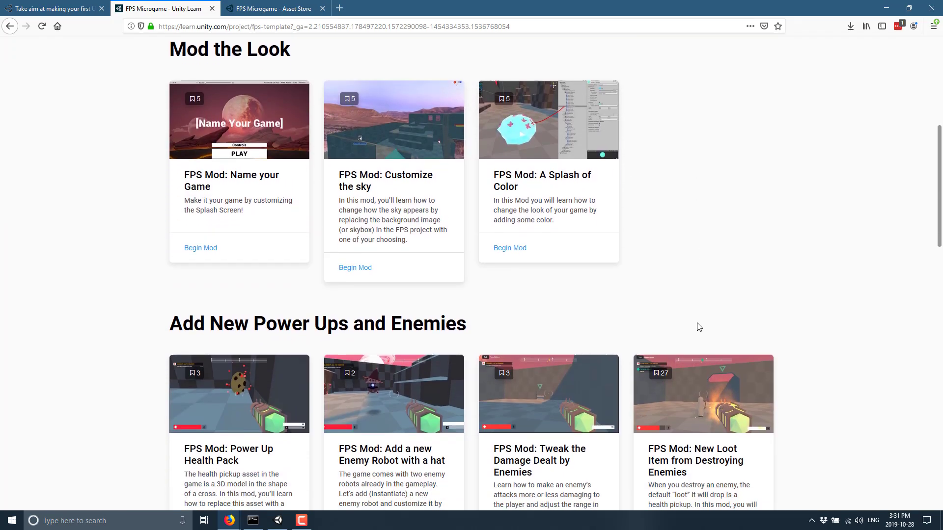
scroll(699, 327, "down", 6)
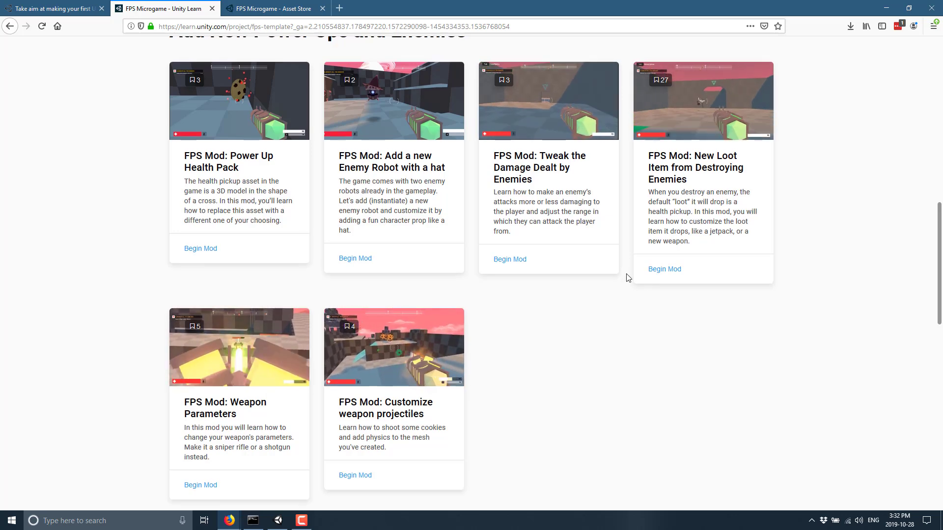
scroll(629, 276, "up", 6)
scroll(629, 275, "up", 5)
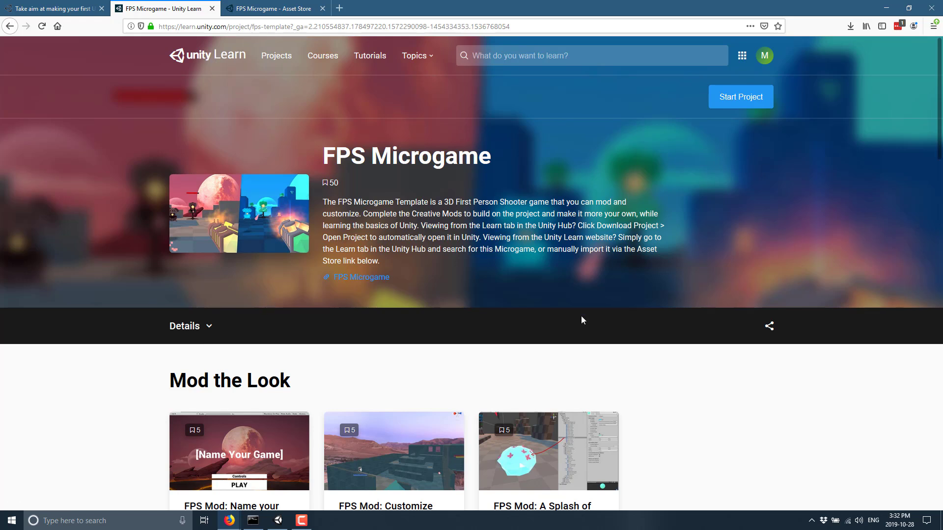
scroll(617, 318, "down", 1)
scroll(709, 305, "down", 5)
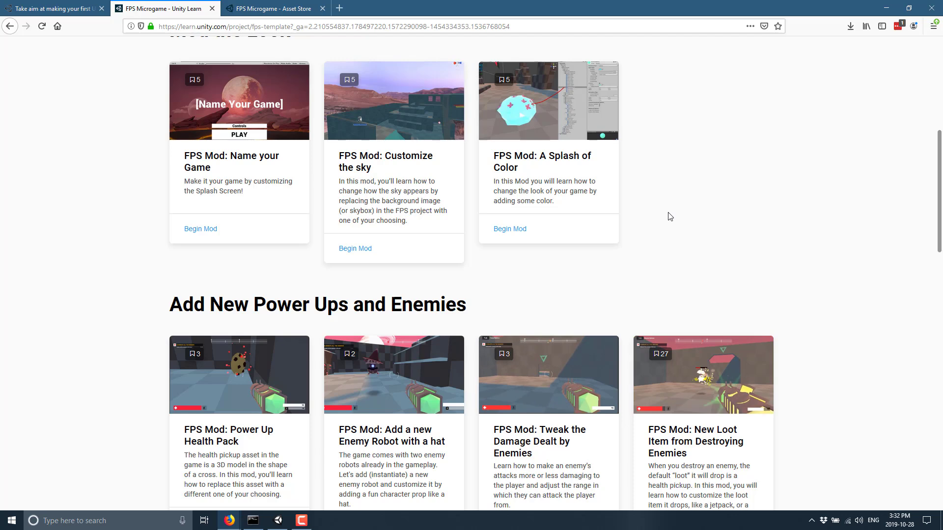
scroll(659, 198, "down", 5)
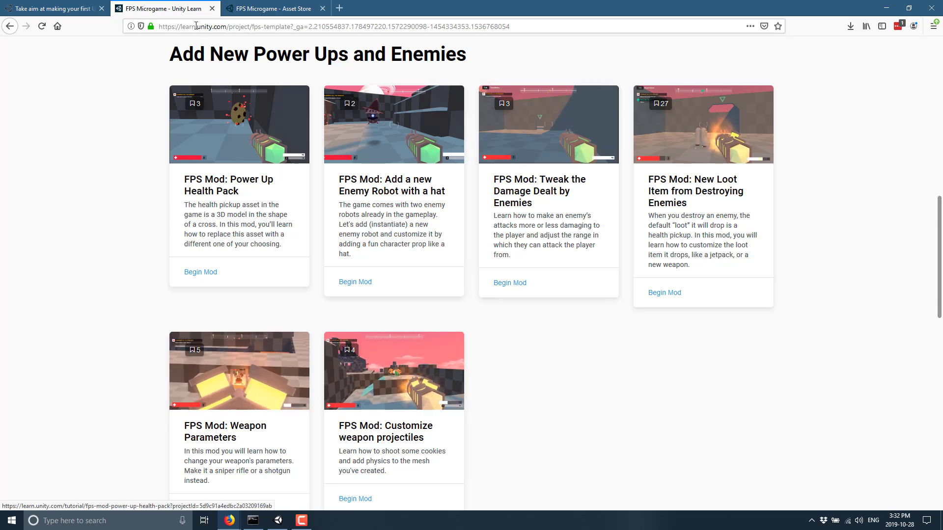
left_click(270, 4)
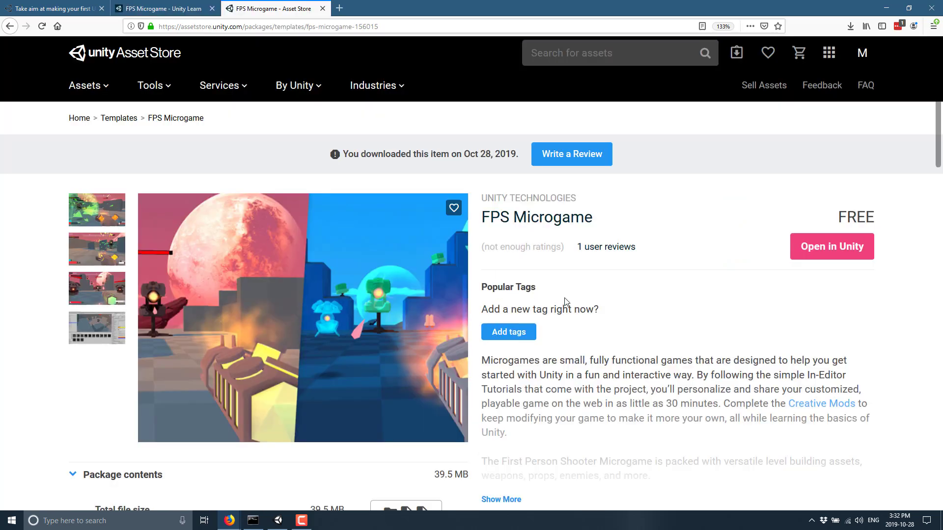
Return to the Unity Blog post and bring its November 24, 2019 FPS game jam paragraph into view.
key("ctrl+shift+Tab")
key("ctrl+shift+Tab")
scroll(441, 293, "up", 6)
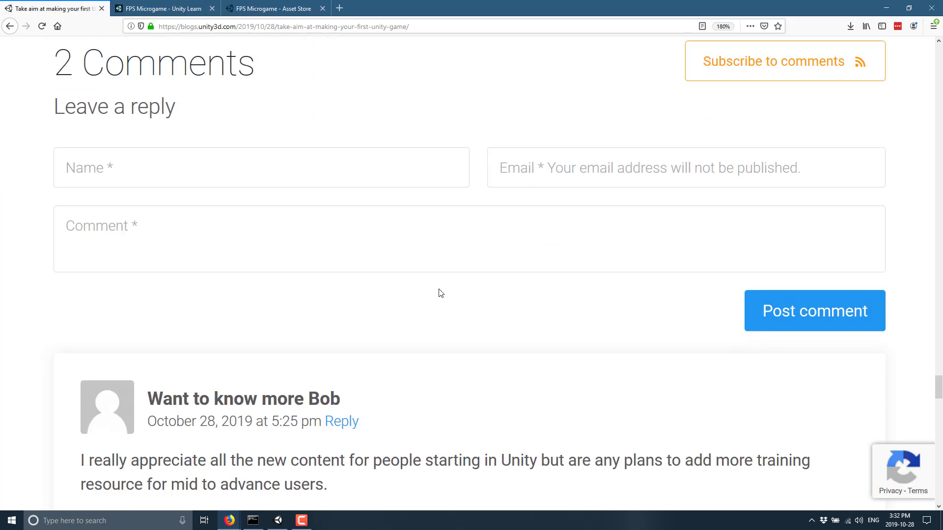
scroll(441, 293, "up", 15)
scroll(585, 276, "down", 2)
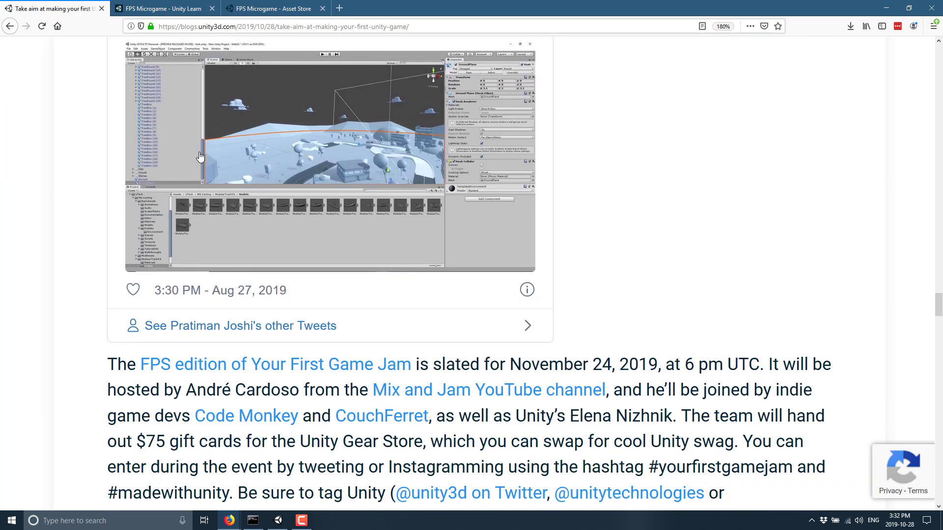
scroll(628, 232, "down", 3)
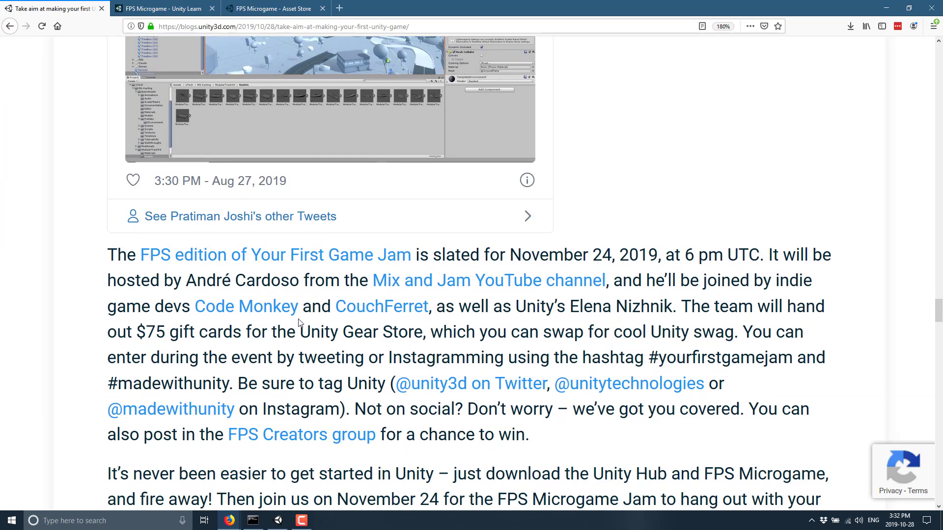